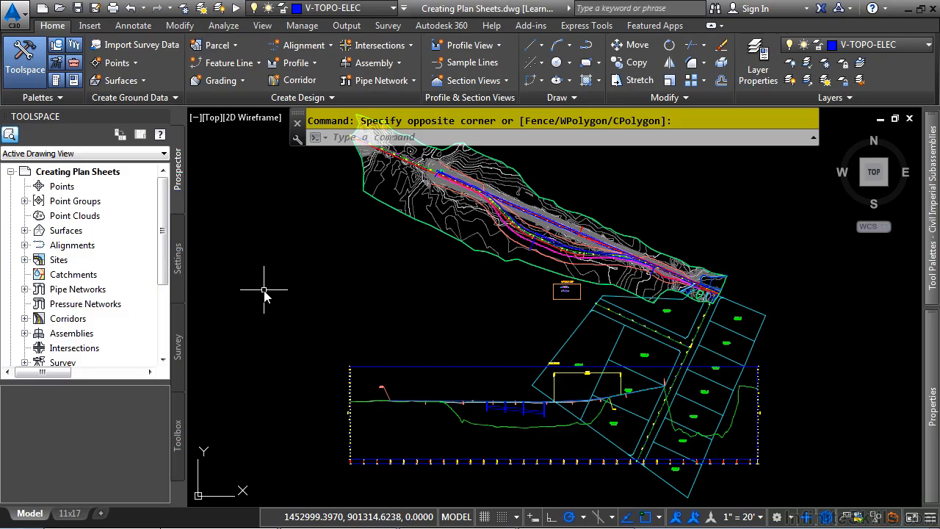
Review the CreateSheets command settings under View Frame Group, examining the Sheet Creation and Default Styles properties.
{"action": "left_click", "coordinate": [178, 275]}
{"action": "scroll", "coordinate": [83, 338], "scroll_direction": "down", "scroll_amount": 6}
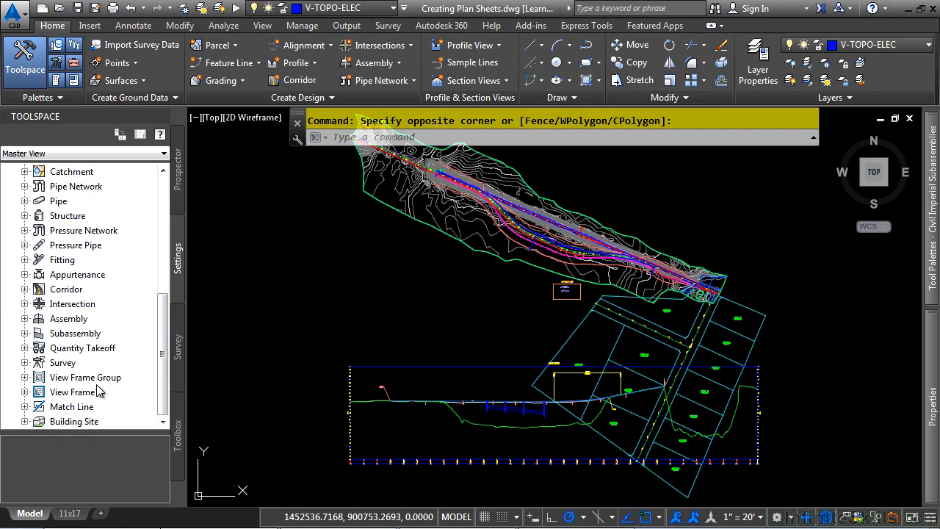
{"action": "left_click", "coordinate": [26, 376]}
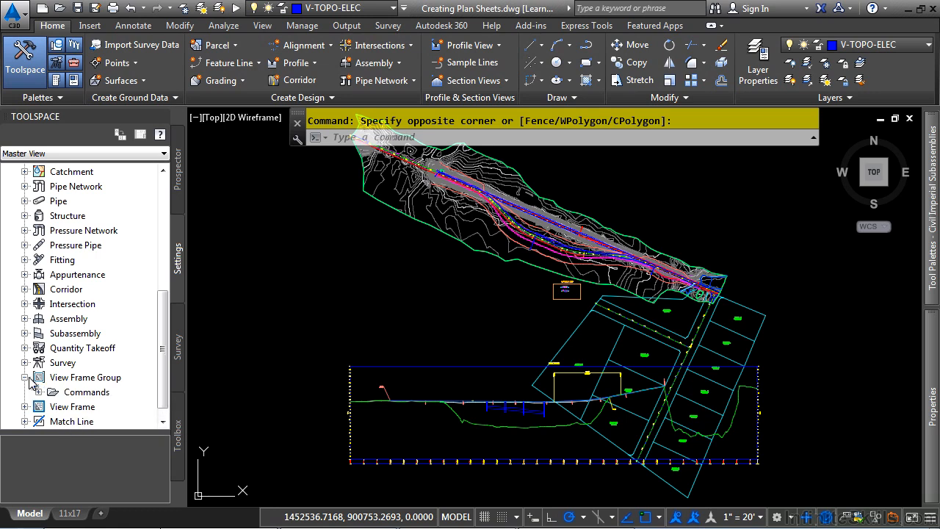
{"action": "left_click", "coordinate": [39, 392]}
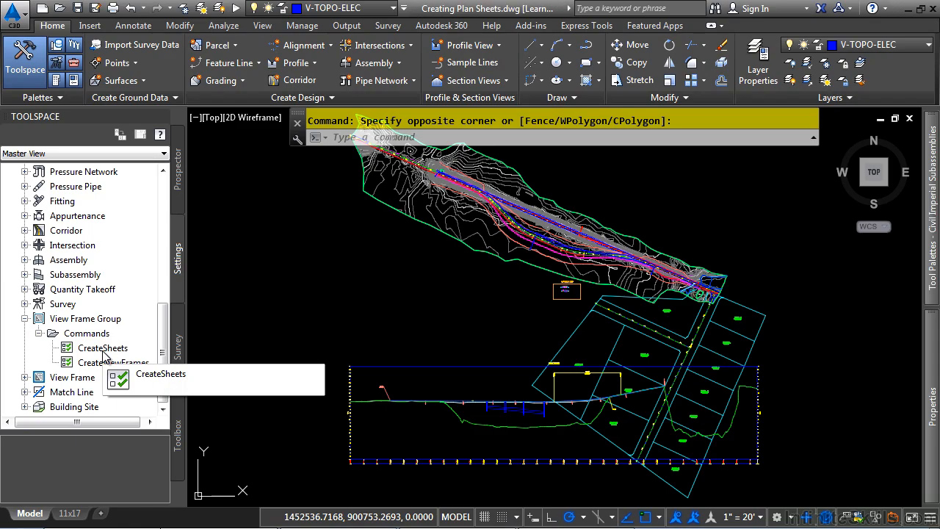
{"action": "right_click", "coordinate": [104, 350]}
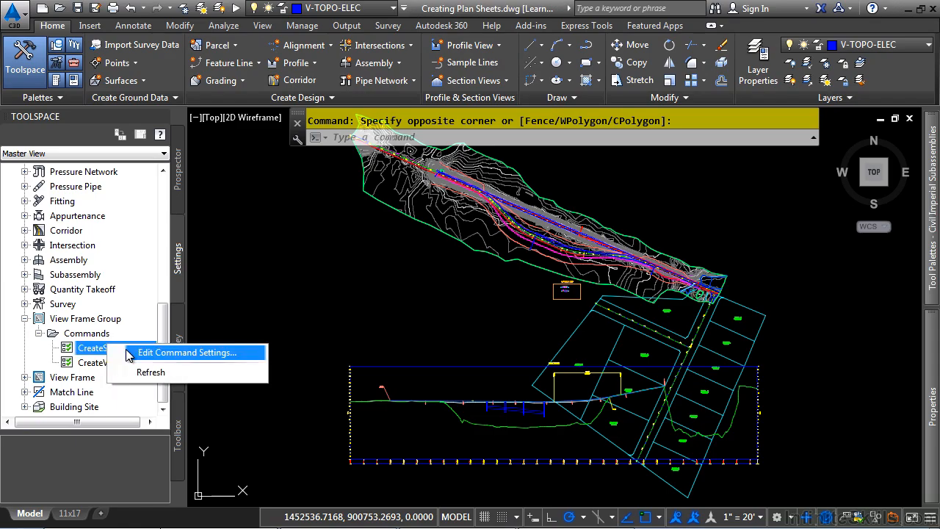
{"action": "left_click", "coordinate": [129, 354]}
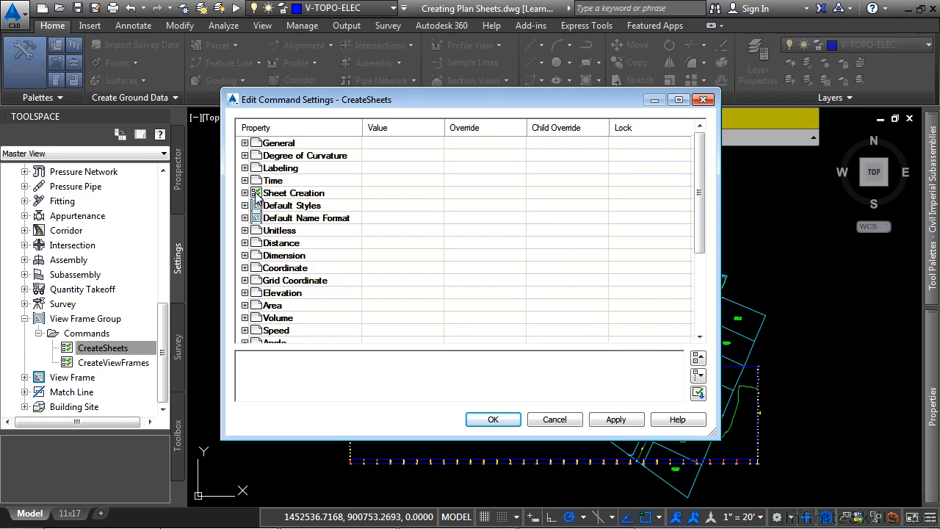
{"action": "left_click", "coordinate": [244, 192]}
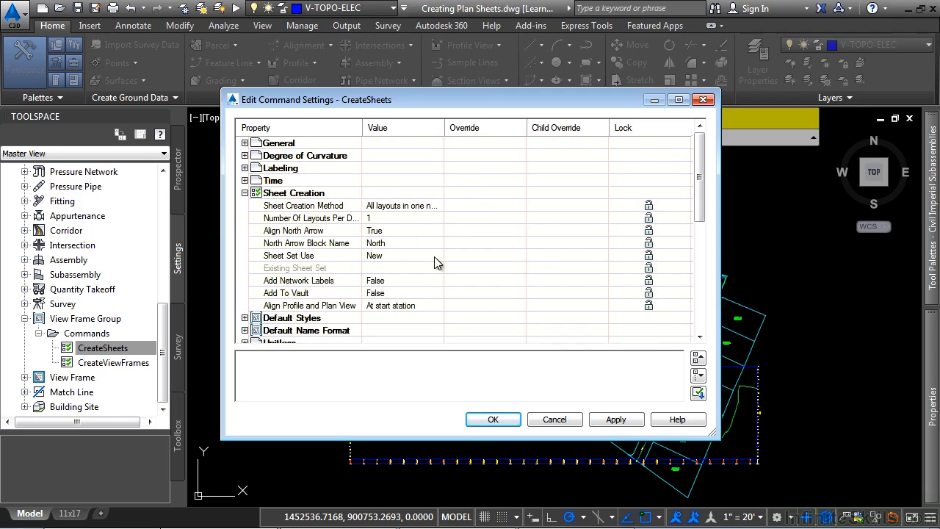
{"action": "left_click", "coordinate": [244, 317]}
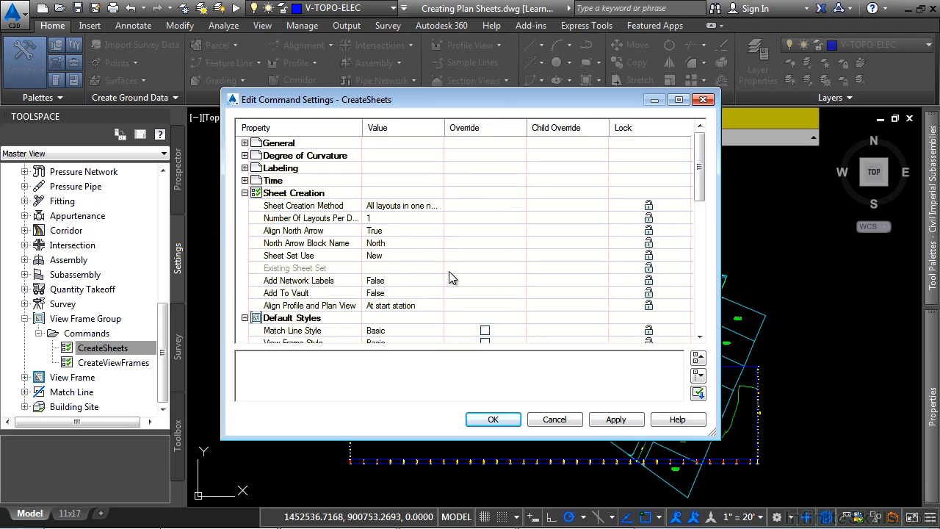
{"action": "scroll", "coordinate": [448, 264], "scroll_direction": "down", "scroll_amount": 1}
{"action": "scroll", "coordinate": [448, 262], "scroll_direction": "down", "scroll_amount": 1}
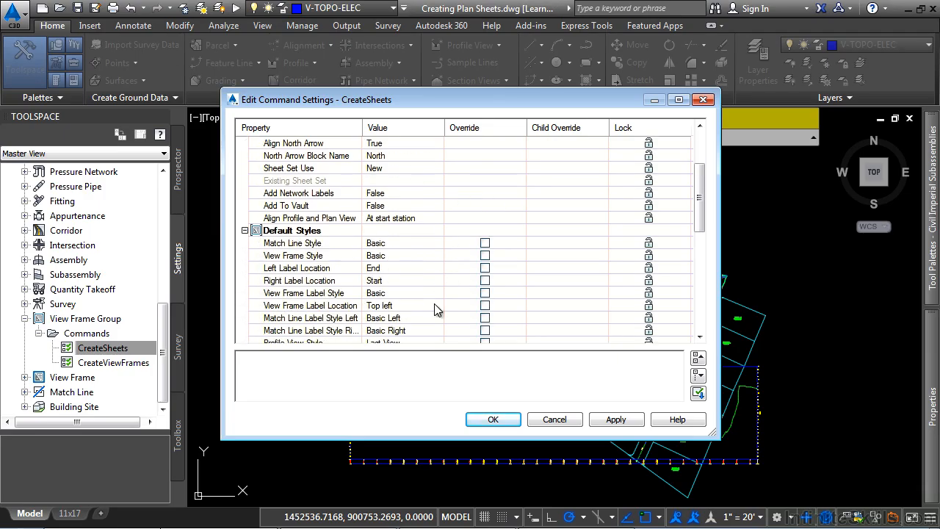
{"action": "left_click", "coordinate": [561, 424]}
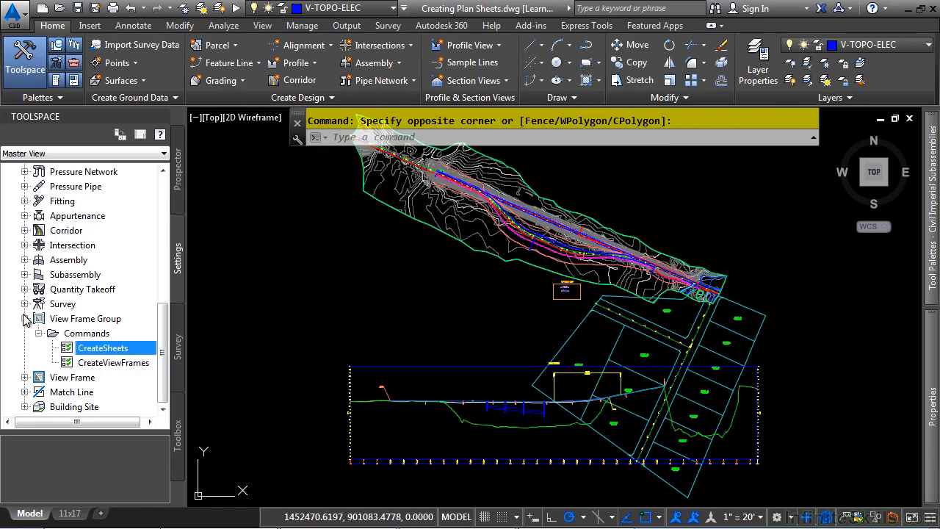
Inspect the display components of the Basic view frame style.
{"action": "left_click", "coordinate": [24, 318]}
{"action": "left_click", "coordinate": [24, 391]}
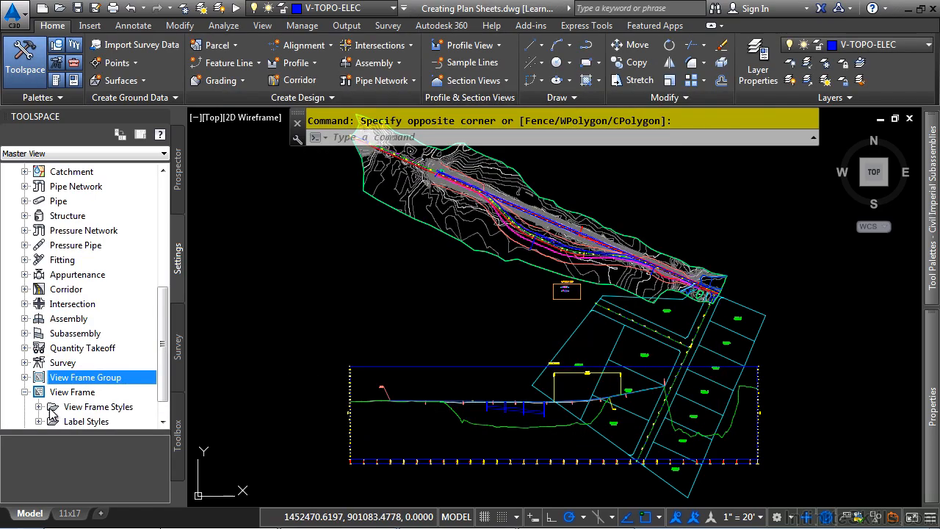
{"action": "left_click", "coordinate": [38, 406]}
{"action": "scroll", "coordinate": [43, 413], "scroll_direction": "down", "scroll_amount": 1}
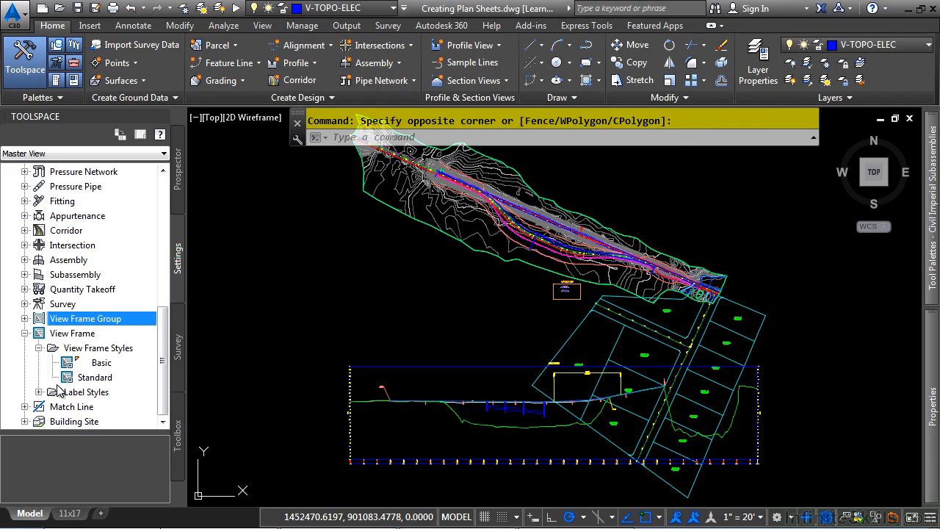
{"action": "double_click", "coordinate": [103, 364]}
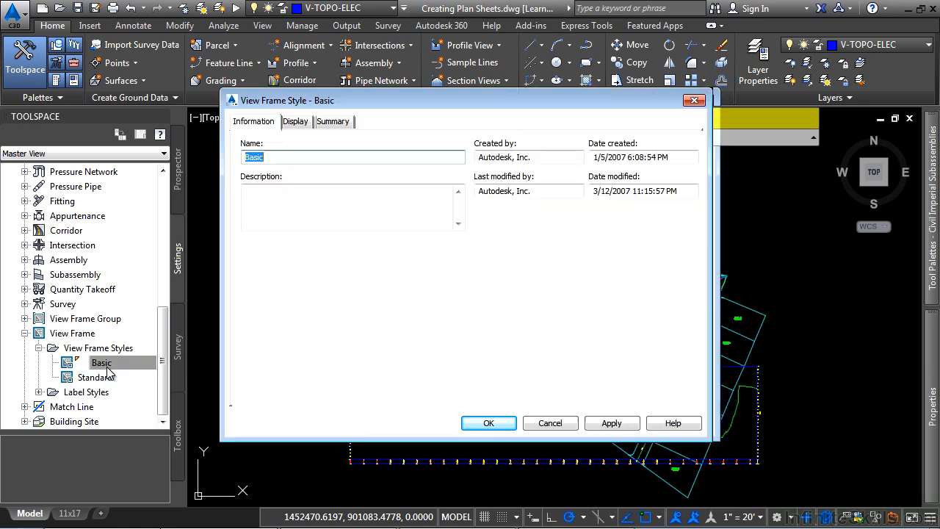
{"action": "left_click", "coordinate": [293, 121]}
{"action": "left_click", "coordinate": [304, 209]}
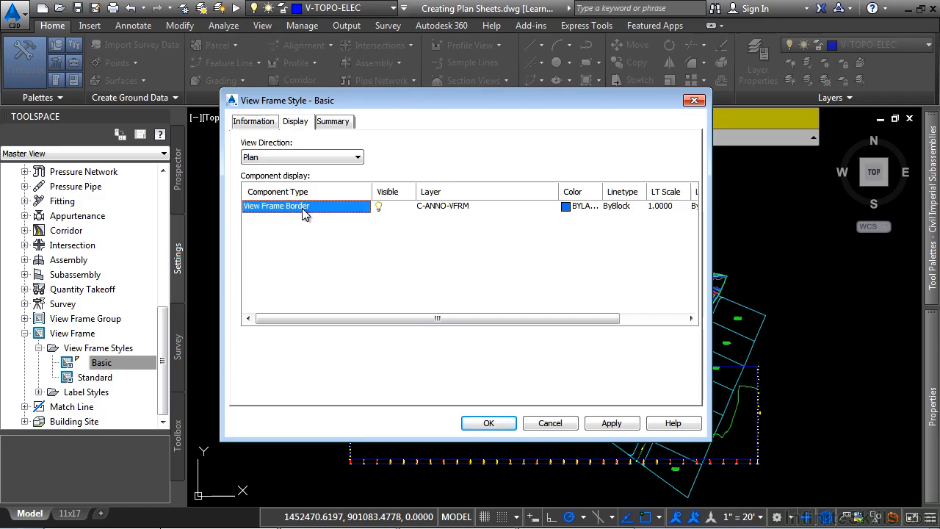
{"action": "left_click", "coordinate": [550, 424]}
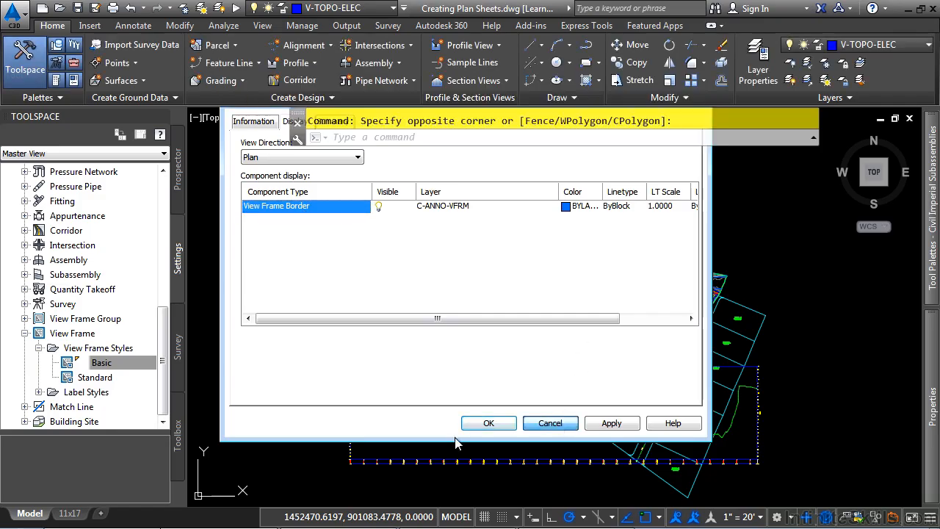
Inspect the display and hatch components of the Basic match line style.
{"action": "left_click", "coordinate": [25, 334]}
{"action": "left_click", "coordinate": [25, 406]}
{"action": "scroll", "coordinate": [62, 395], "scroll_direction": "down", "scroll_amount": 1}
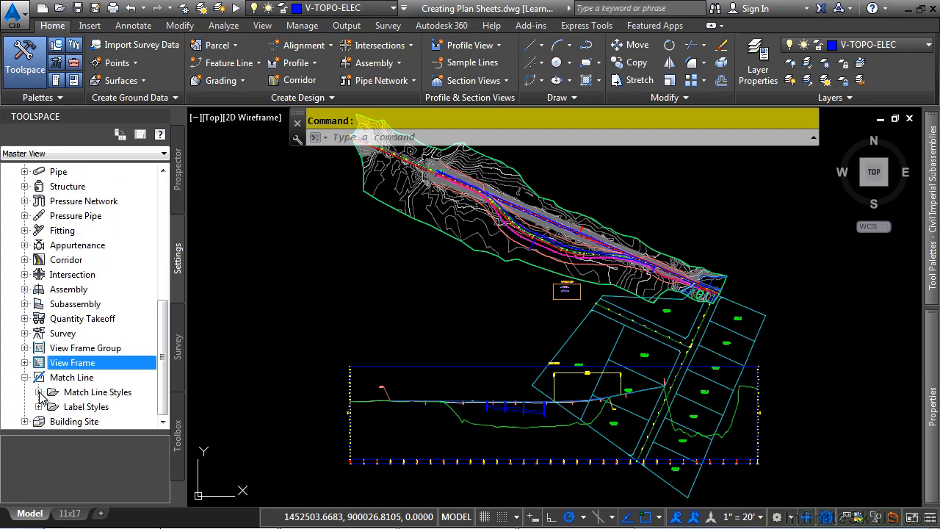
{"action": "left_click", "coordinate": [39, 393]}
{"action": "double_click", "coordinate": [102, 406]}
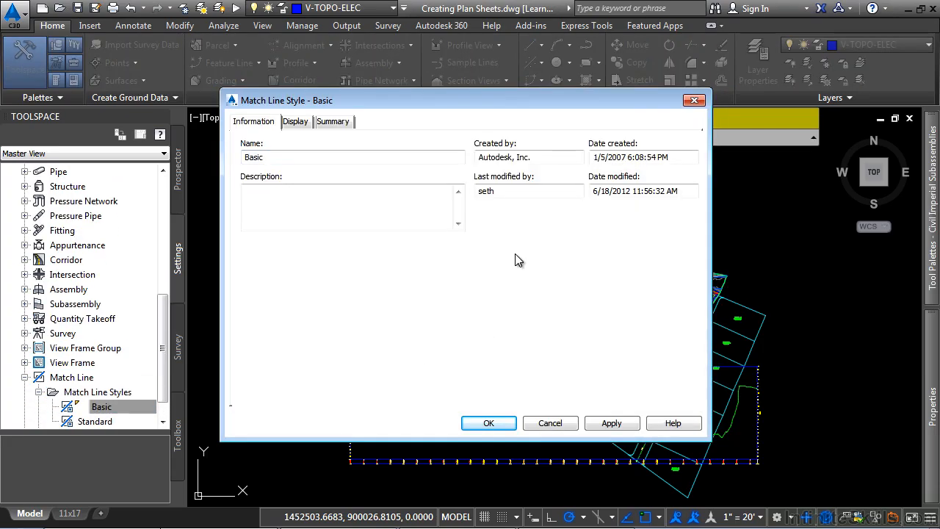
{"action": "left_click", "coordinate": [307, 123]}
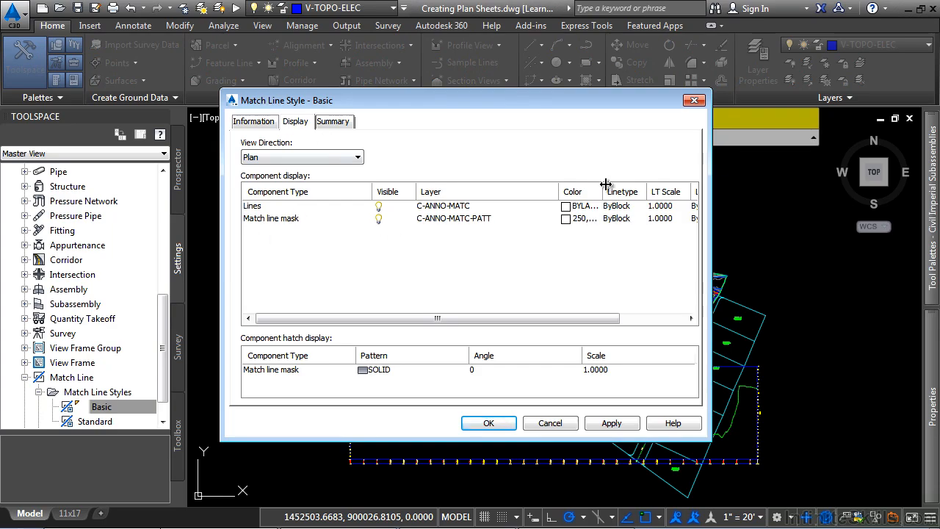
{"action": "left_click_drag", "start_coordinate": [606, 183], "coordinate": [662, 184]}
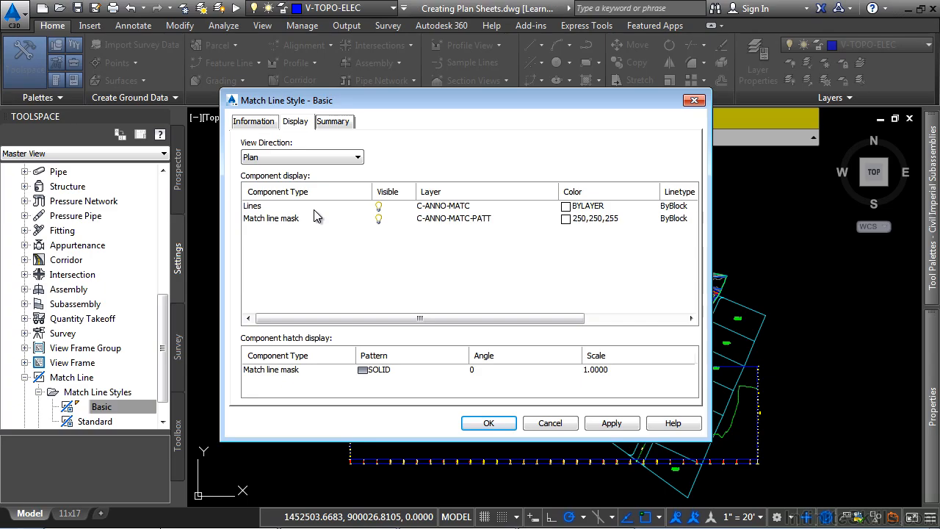
{"action": "left_click", "coordinate": [279, 221]}
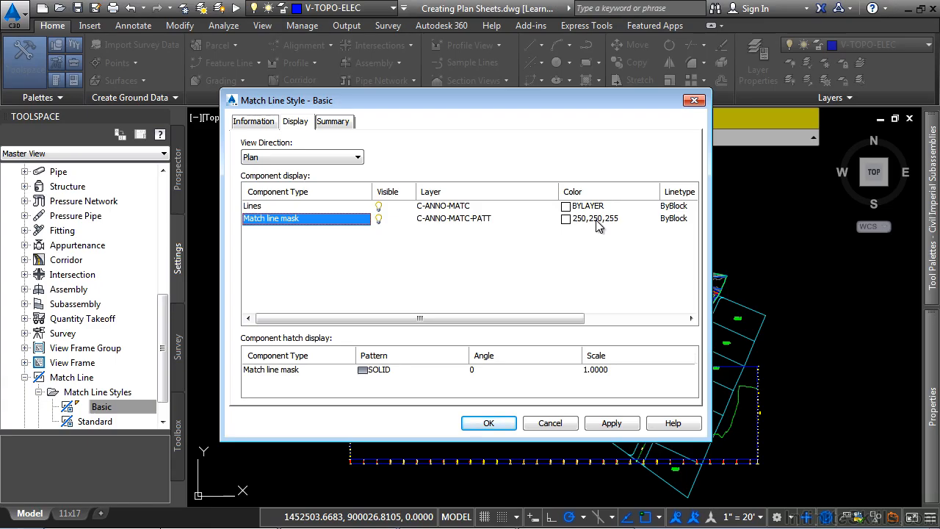
{"action": "left_click", "coordinate": [297, 375]}
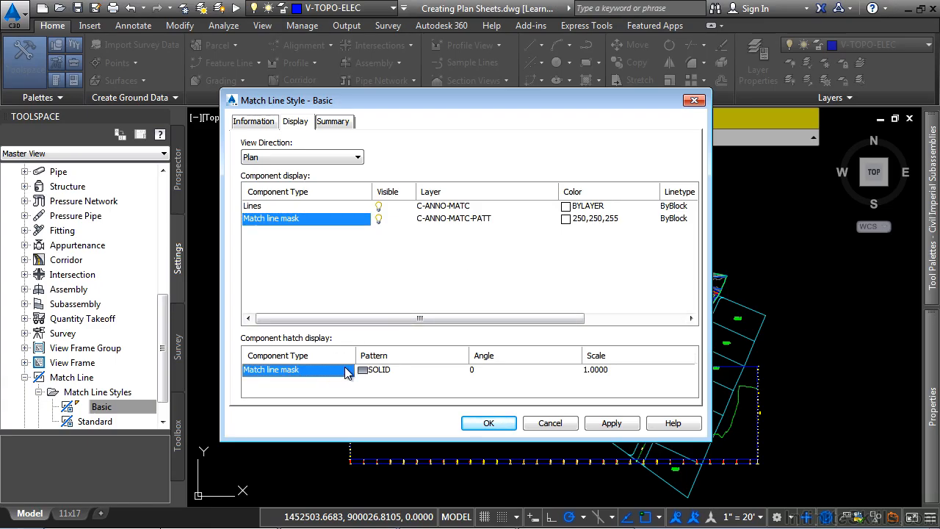
{"action": "left_click", "coordinate": [552, 425]}
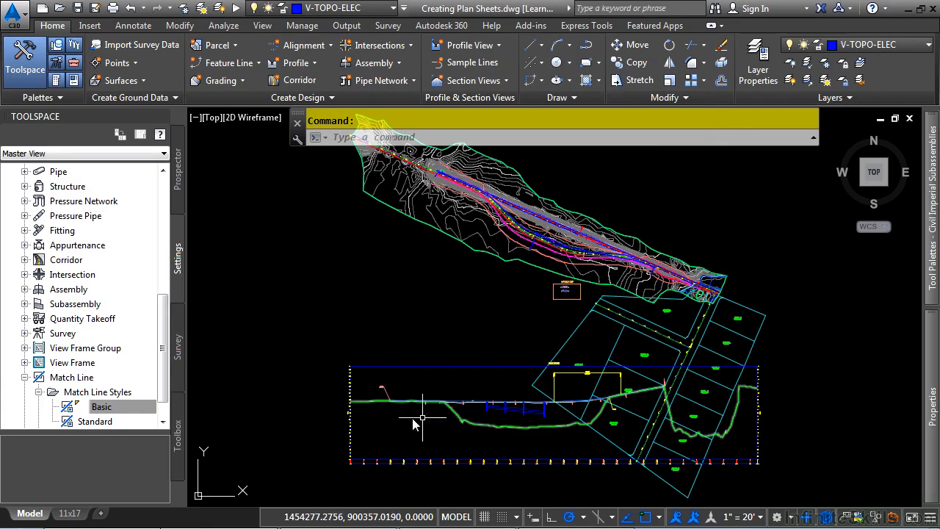
Examine the Basic Left match line label style's layout, preview and text contents.
{"action": "scroll", "coordinate": [101, 384], "scroll_direction": "down", "scroll_amount": 1}
{"action": "left_click", "coordinate": [39, 408]}
{"action": "scroll", "coordinate": [49, 399], "scroll_direction": "down", "scroll_amount": 1}
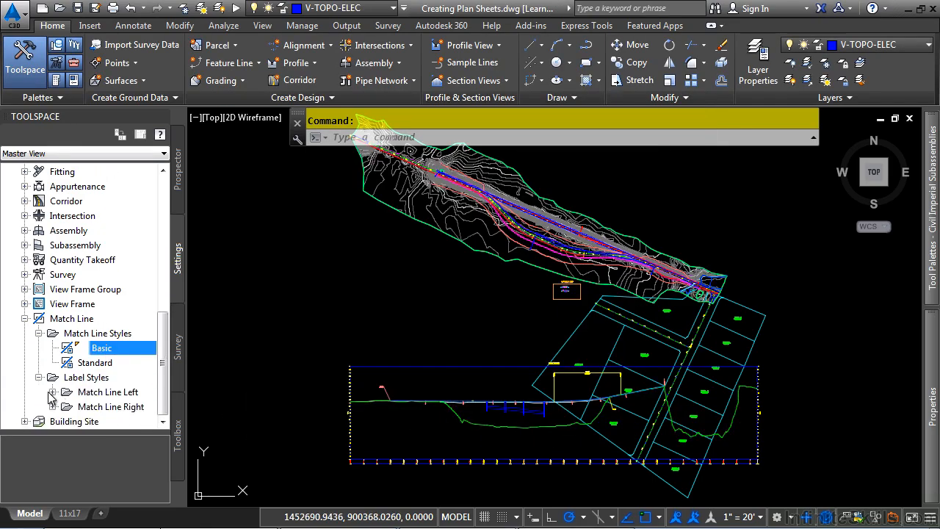
{"action": "left_click", "coordinate": [53, 392]}
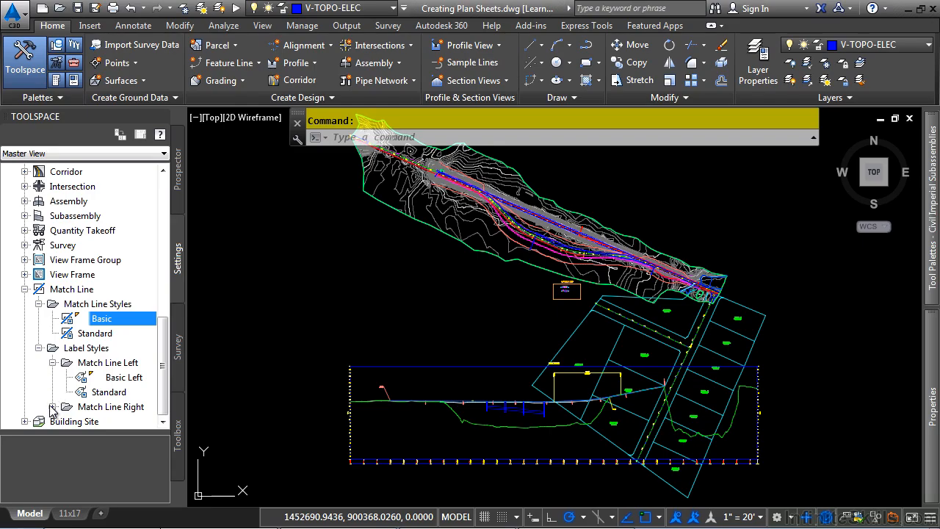
{"action": "left_click", "coordinate": [52, 407]}
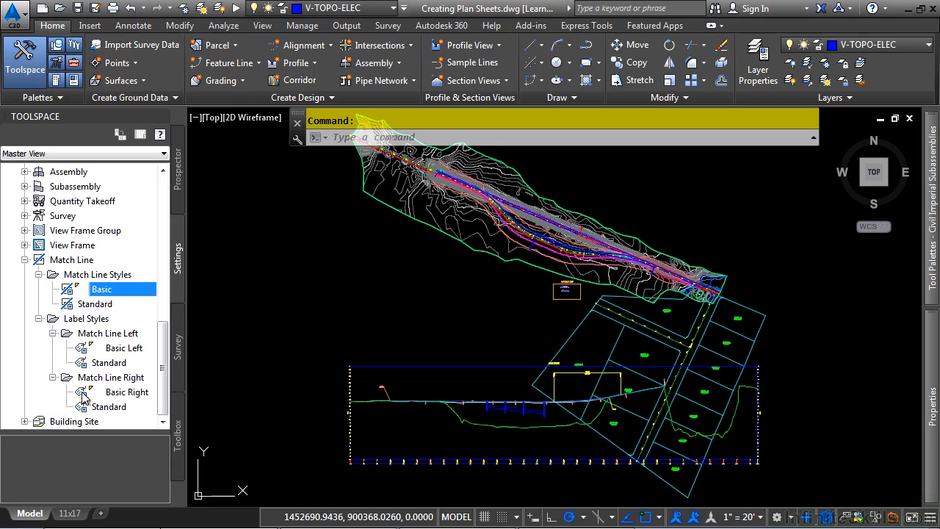
{"action": "double_click", "coordinate": [125, 349]}
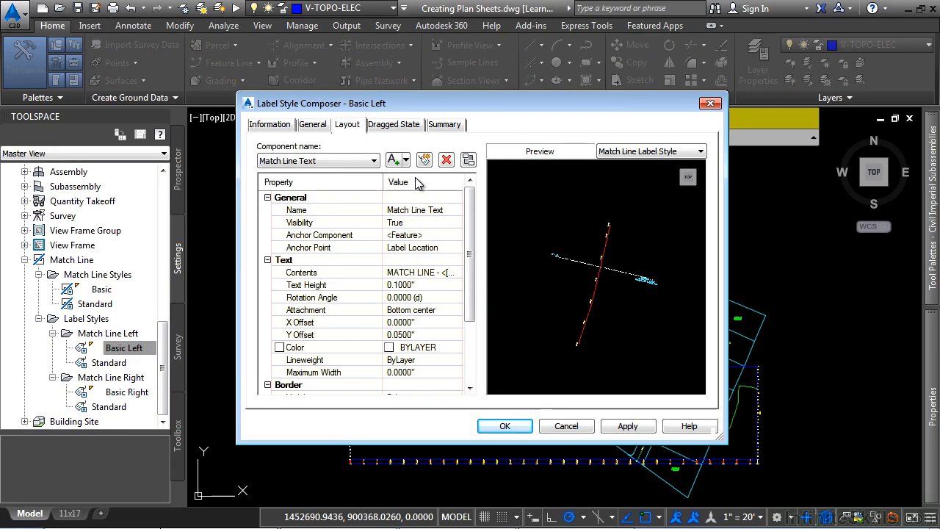
{"action": "left_click", "coordinate": [453, 275]}
{"action": "middle_click_drag", "start_coordinate": [603, 273], "coordinate": [534, 281]}
{"action": "scroll", "coordinate": [596, 284], "scroll_direction": "up", "scroll_amount": 5}
{"action": "scroll", "coordinate": [544, 321], "scroll_direction": "up", "scroll_amount": 3}
{"action": "middle_click_drag", "start_coordinate": [544, 321], "coordinate": [607, 309]}
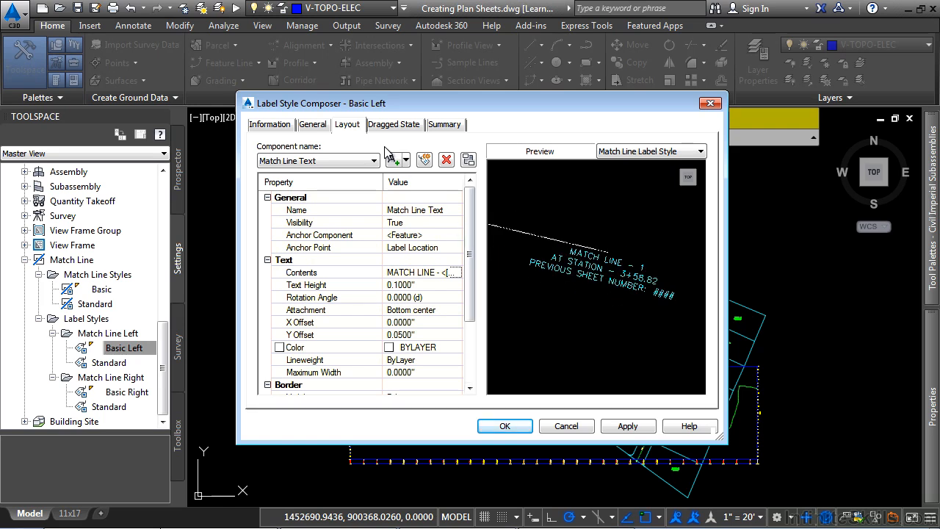
{"action": "left_click", "coordinate": [459, 274]}
{"action": "left_click", "coordinate": [459, 274]}
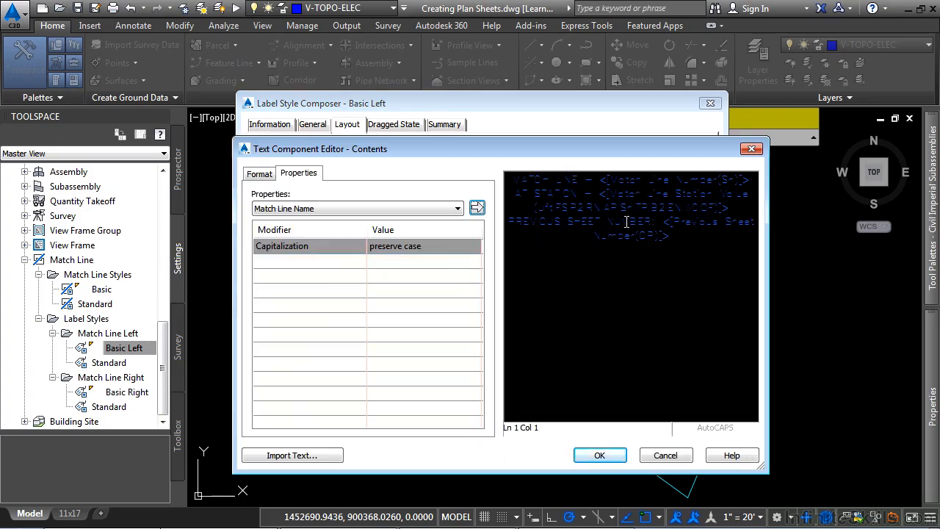
{"action": "left_click", "coordinate": [599, 455]}
{"action": "left_click", "coordinate": [578, 426]}
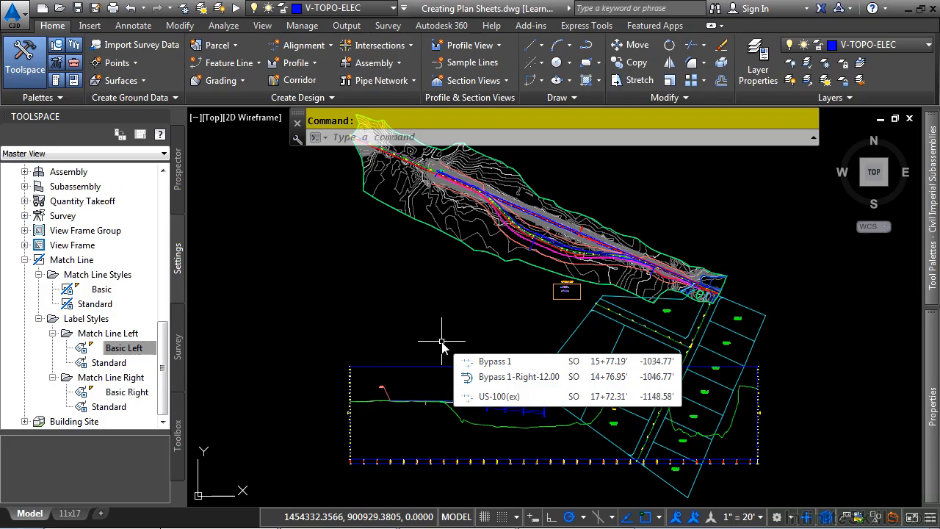
Start a new drawing from the Learning AutoCAD Civil 3D (Infinite Skills).dwt template in the Drawings folder.
{"action": "left_click", "coordinate": [60, 6]}
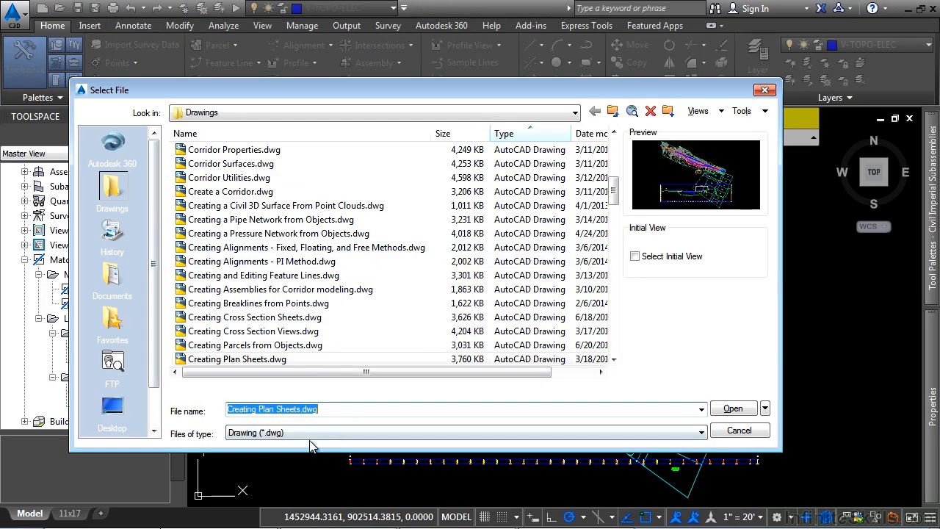
{"action": "left_click", "coordinate": [311, 436]}
{"action": "left_click", "coordinate": [305, 473]}
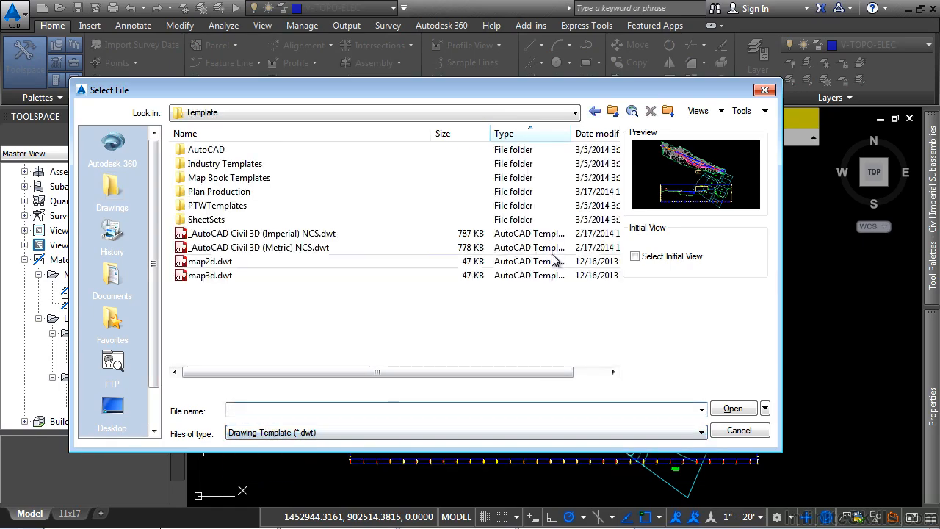
{"action": "left_click", "coordinate": [595, 111]}
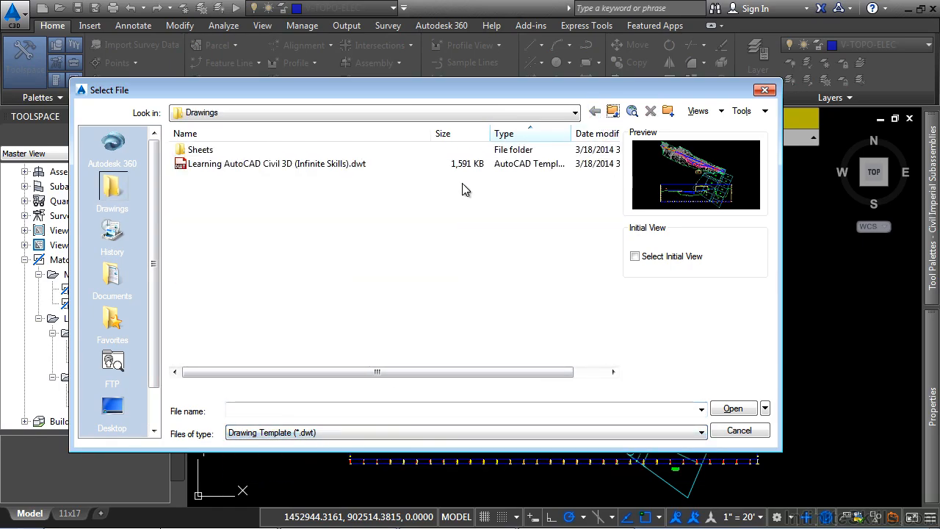
{"action": "left_click", "coordinate": [351, 114]}
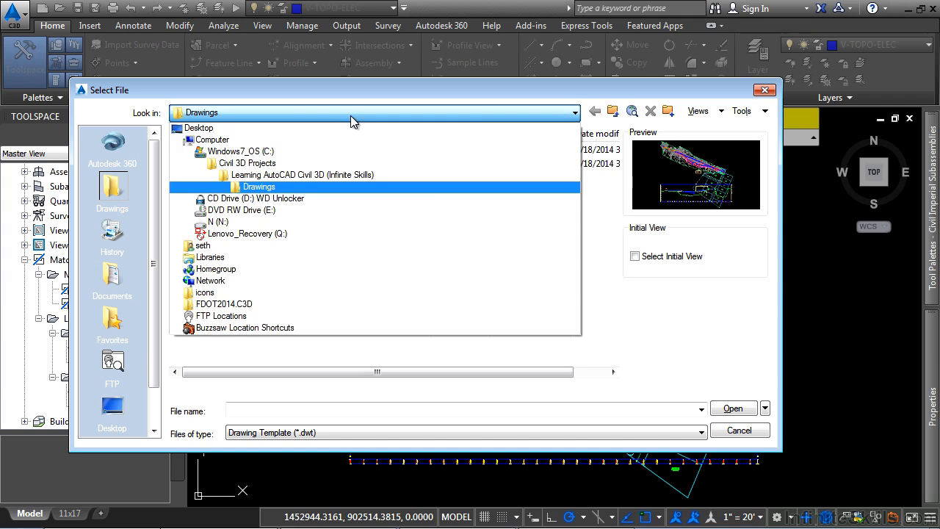
{"action": "left_click", "coordinate": [299, 188]}
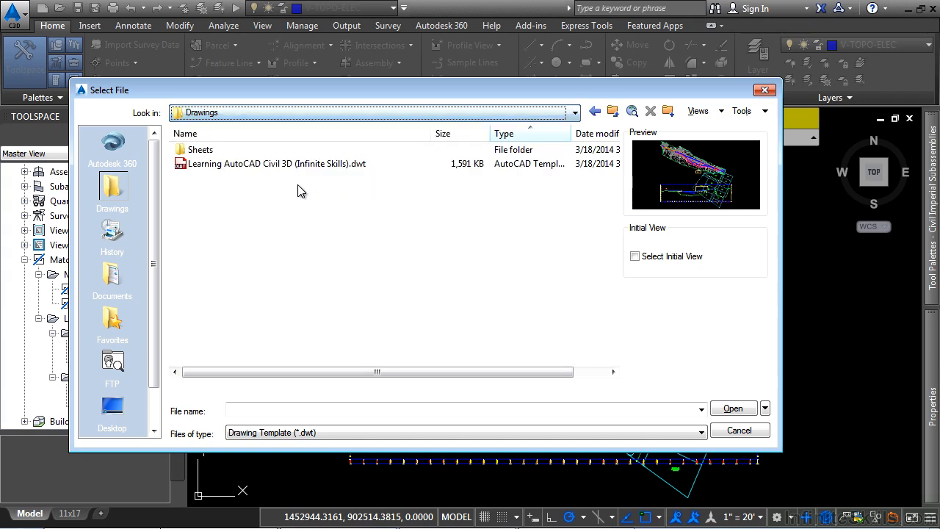
{"action": "left_click", "coordinate": [248, 165]}
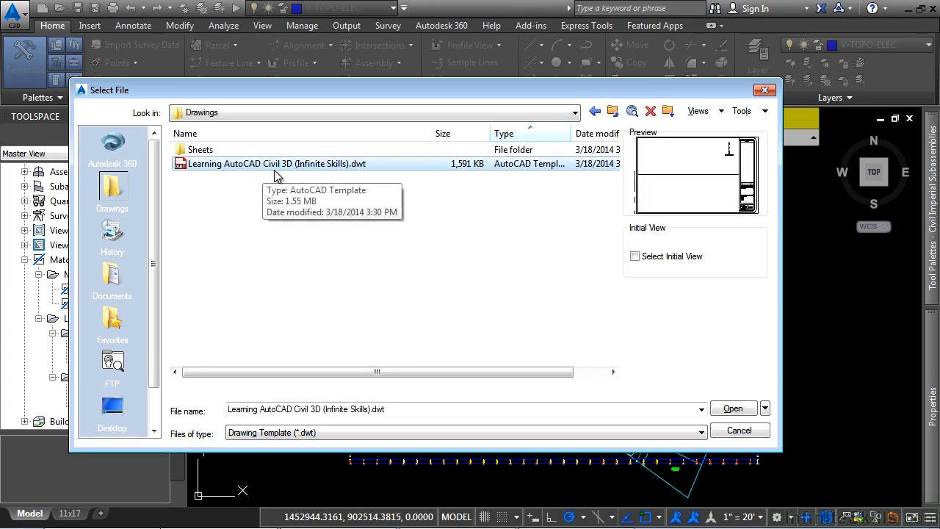
{"action": "left_click", "coordinate": [737, 417]}
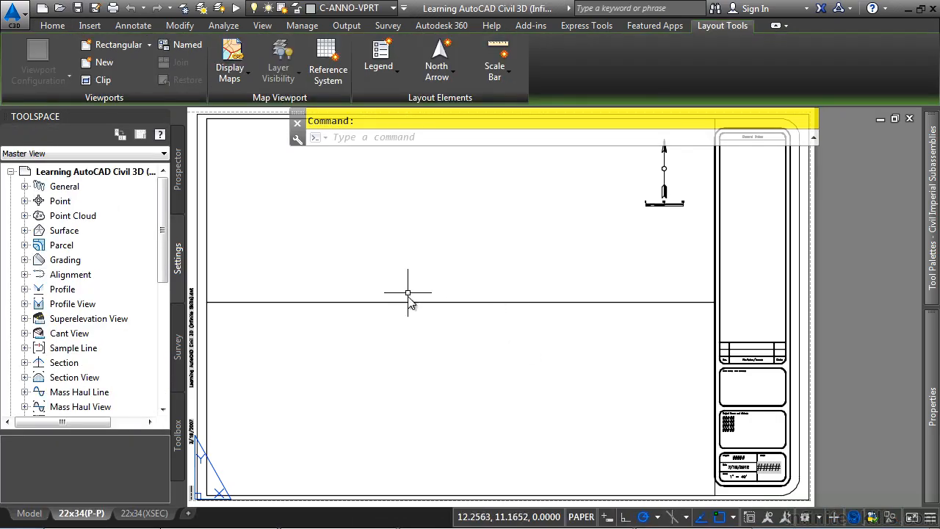
Inspect the template's layouts and the plan viewport's Viewport Type property on the 22x34(P-P) layout.
{"action": "left_click", "coordinate": [128, 512]}
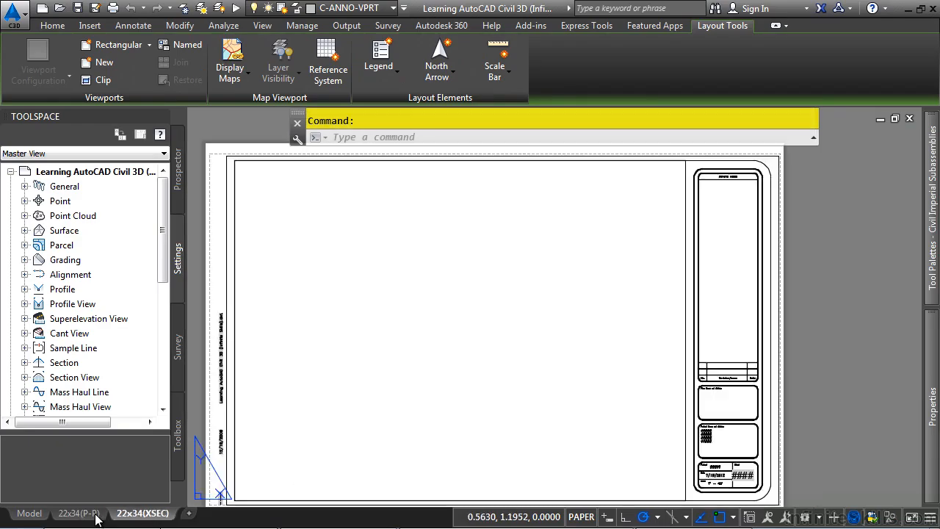
{"action": "middle_click_drag", "start_coordinate": [477, 349], "coordinate": [543, 337]}
{"action": "scroll", "coordinate": [578, 290], "scroll_direction": "down", "scroll_amount": 2}
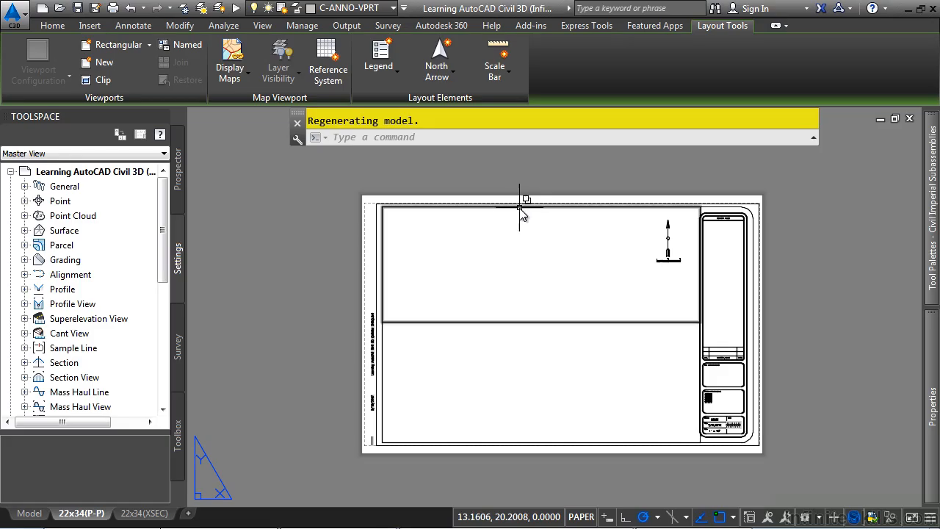
{"action": "mouse_move", "coordinate": [520, 209]}
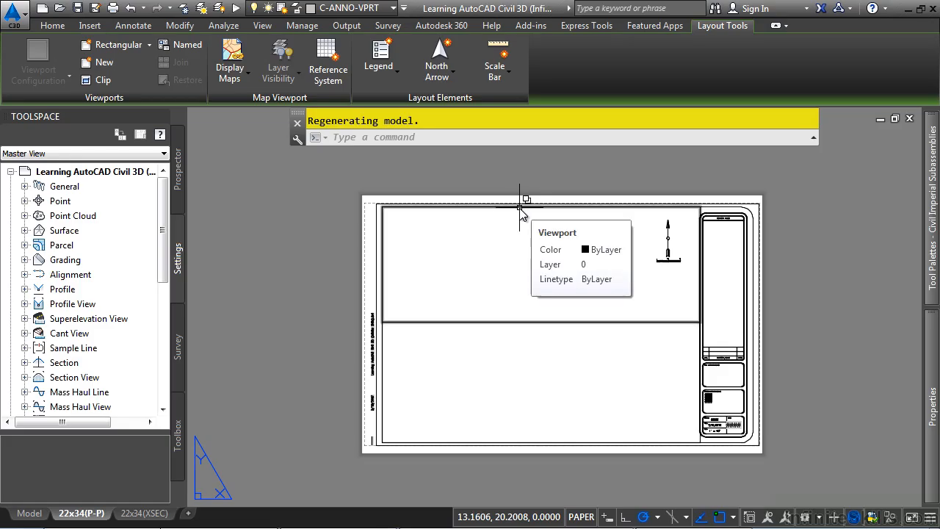
{"action": "left_click", "coordinate": [437, 207]}
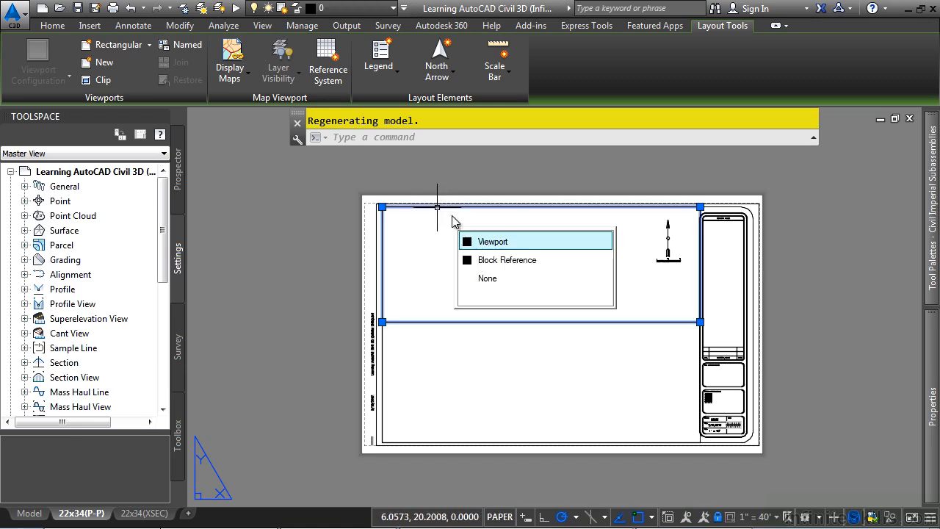
{"action": "left_click", "coordinate": [514, 242]}
{"action": "mouse_move", "coordinate": [930, 408]}
{"action": "scroll", "coordinate": [807, 441], "scroll_direction": "down", "scroll_amount": 2}
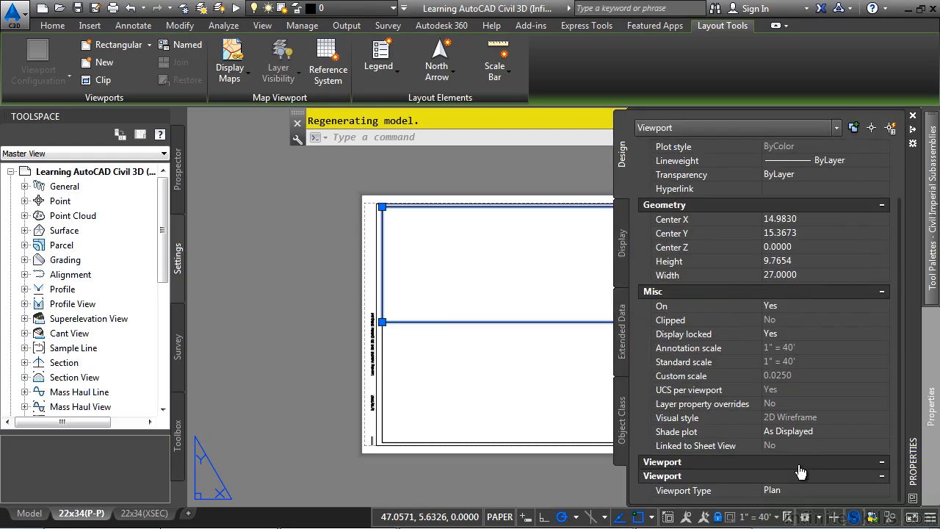
{"action": "left_click", "coordinate": [807, 486]}
{"action": "left_click", "coordinate": [808, 488]}
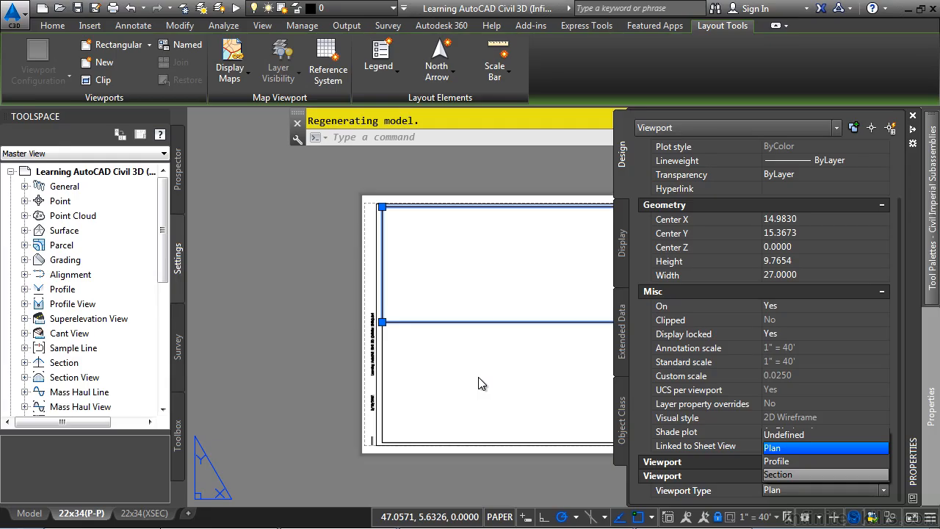
{"action": "key", "text": "Escape"}
{"action": "key", "text": "Escape"}
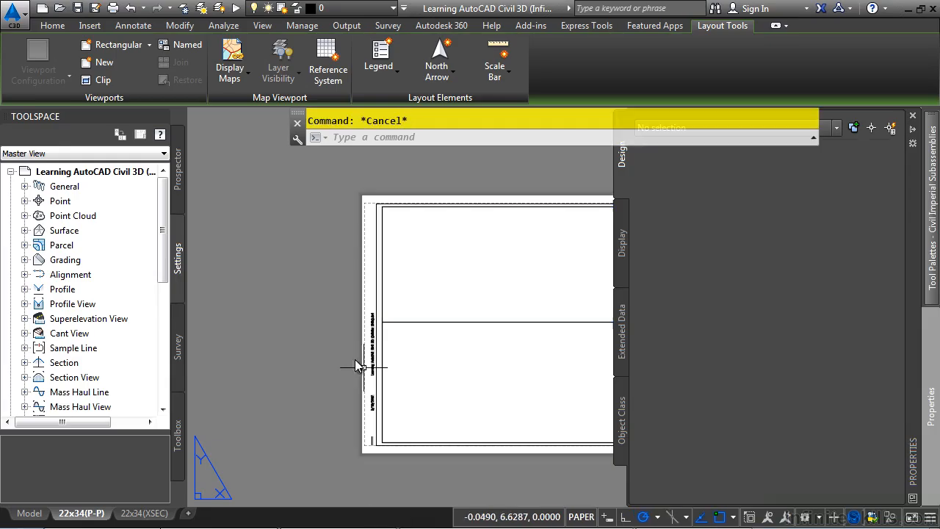
Review the layout's title block, then close the template drawing without saving changes.
{"action": "key", "text": "ctrl+1"}
{"action": "scroll", "coordinate": [723, 367], "scroll_direction": "up", "scroll_amount": 8}
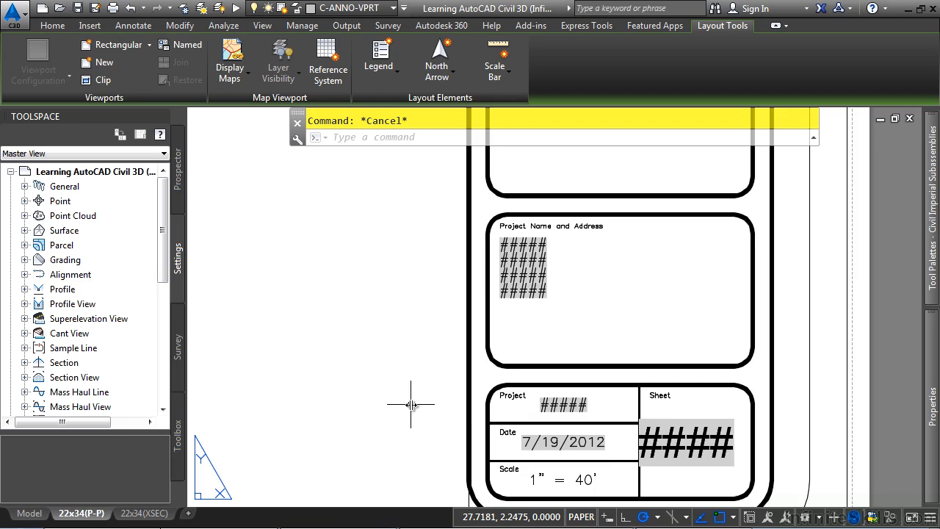
{"action": "scroll", "coordinate": [411, 404], "scroll_direction": "down", "scroll_amount": 2}
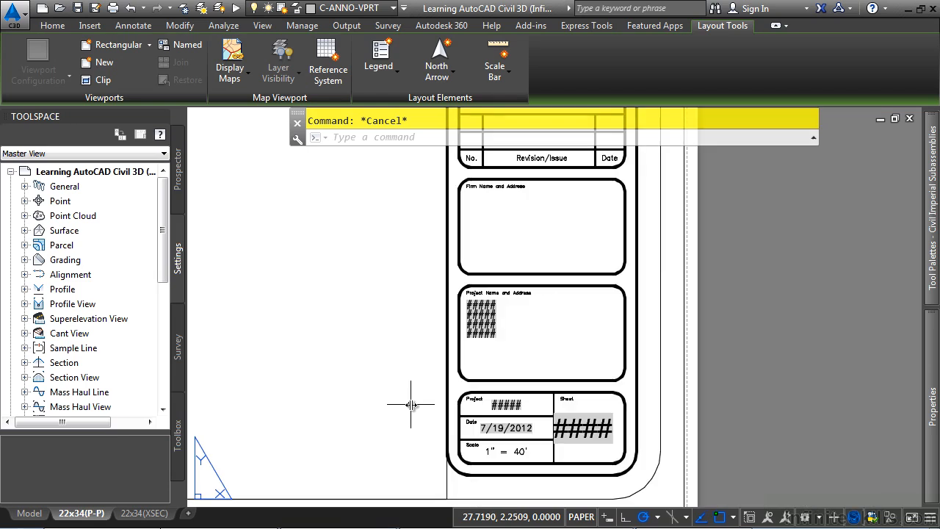
{"action": "middle_click", "coordinate": [573, 427]}
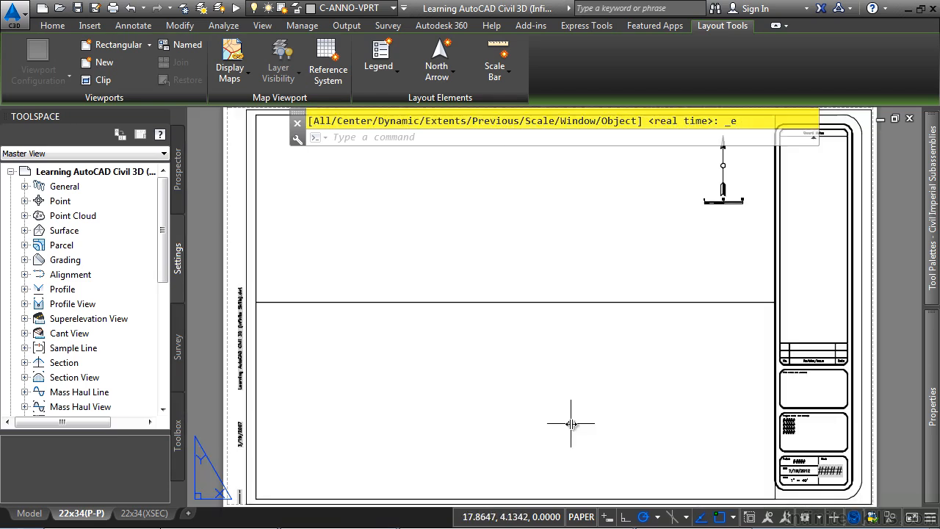
{"action": "left_click", "coordinate": [909, 117]}
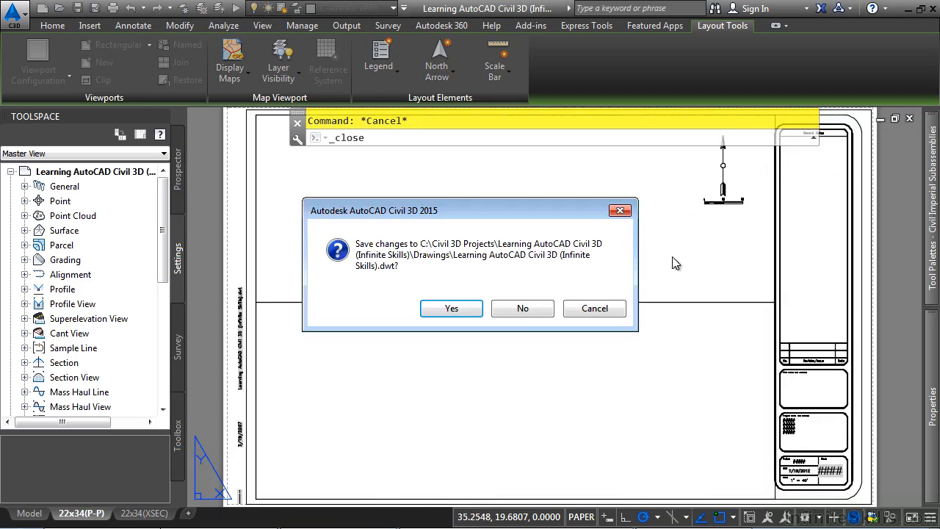
{"action": "left_click", "coordinate": [524, 309]}
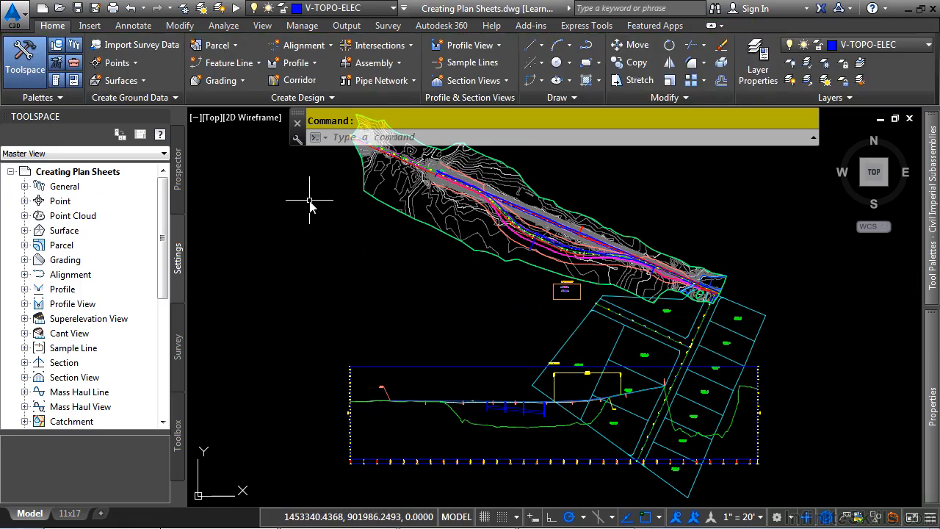
Start Create View Frames for Bypass 1 with a user-specified station range from 3+00.00' to about 27+50.04' picked on the alignment.
{"action": "left_click", "coordinate": [350, 26]}
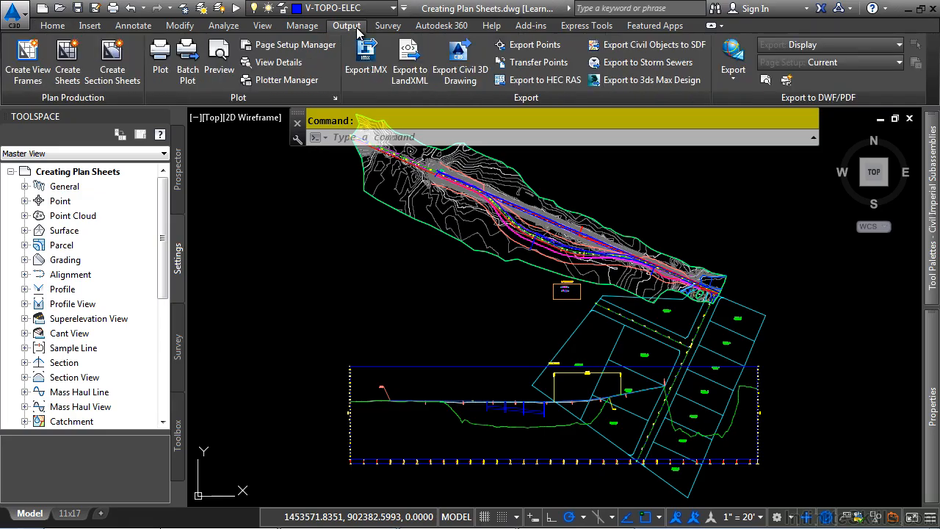
{"action": "left_click", "coordinate": [20, 74]}
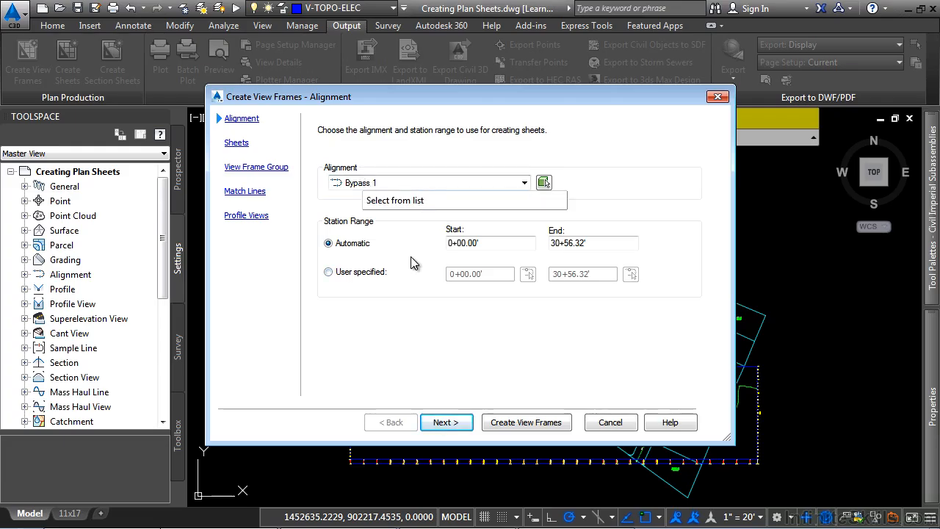
{"action": "left_click", "coordinate": [368, 273]}
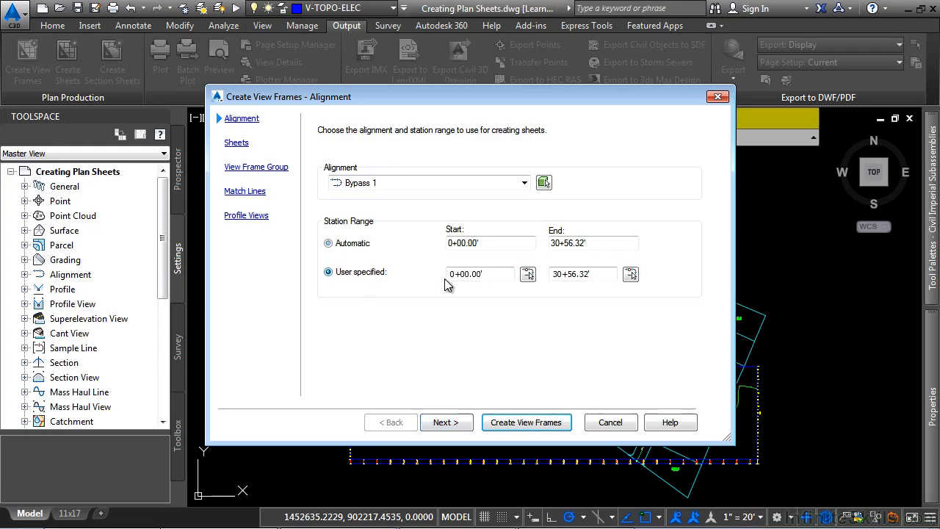
{"action": "left_click_drag", "start_coordinate": [505, 274], "coordinate": [401, 288]}
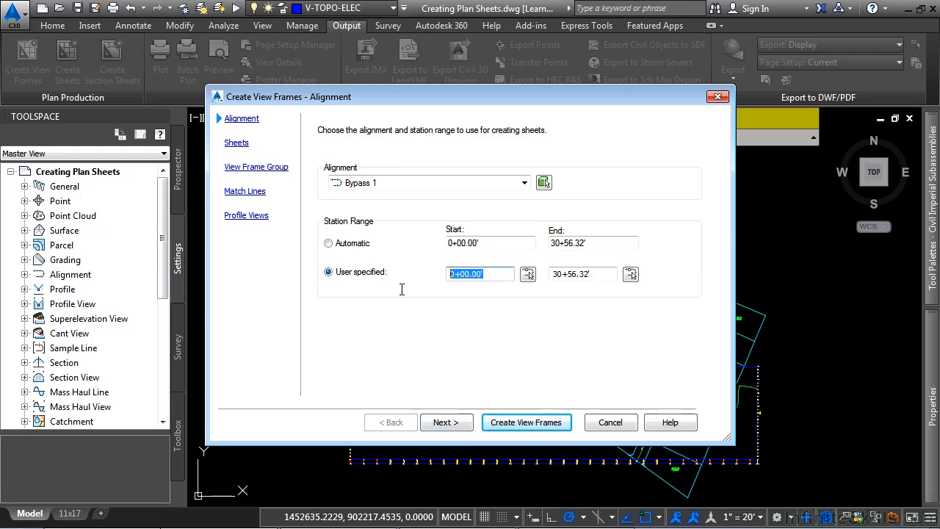
{"action": "type", "text": "300"}
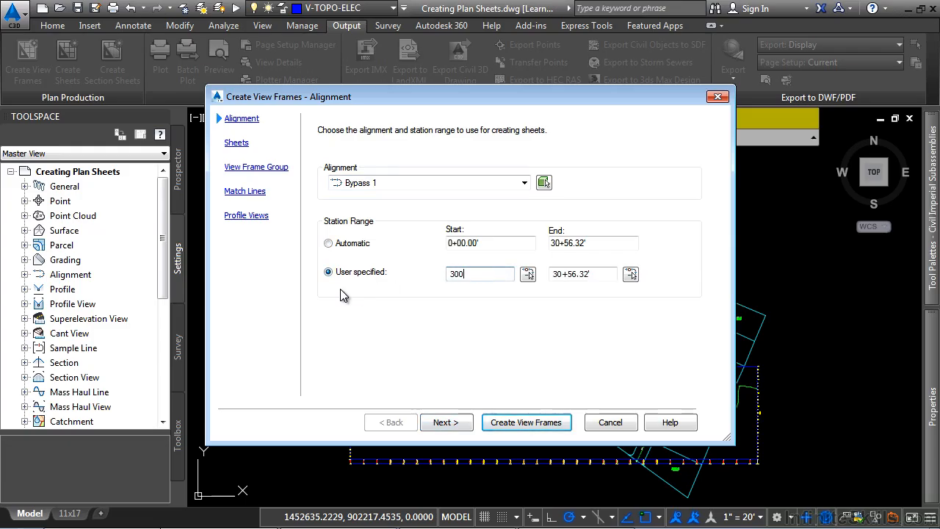
{"action": "left_click", "coordinate": [631, 275]}
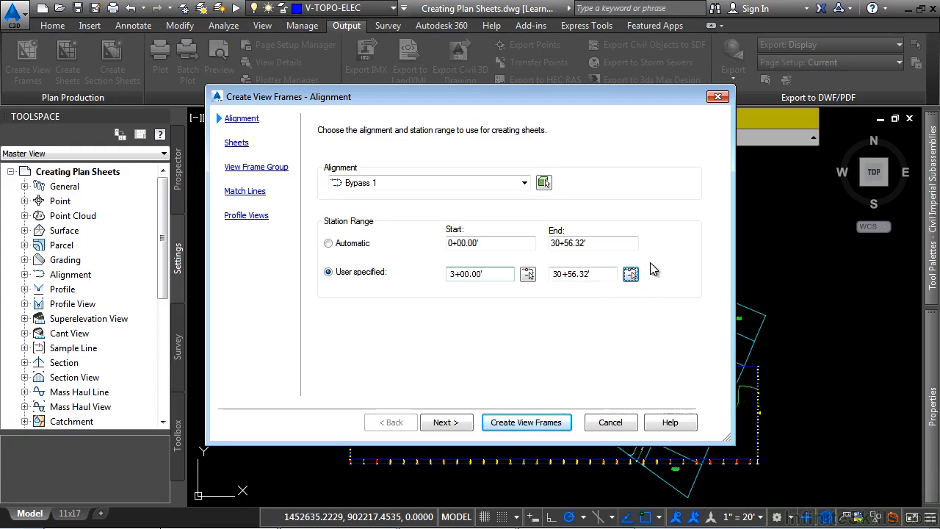
{"action": "scroll", "coordinate": [398, 398], "scroll_direction": "up", "scroll_amount": 5}
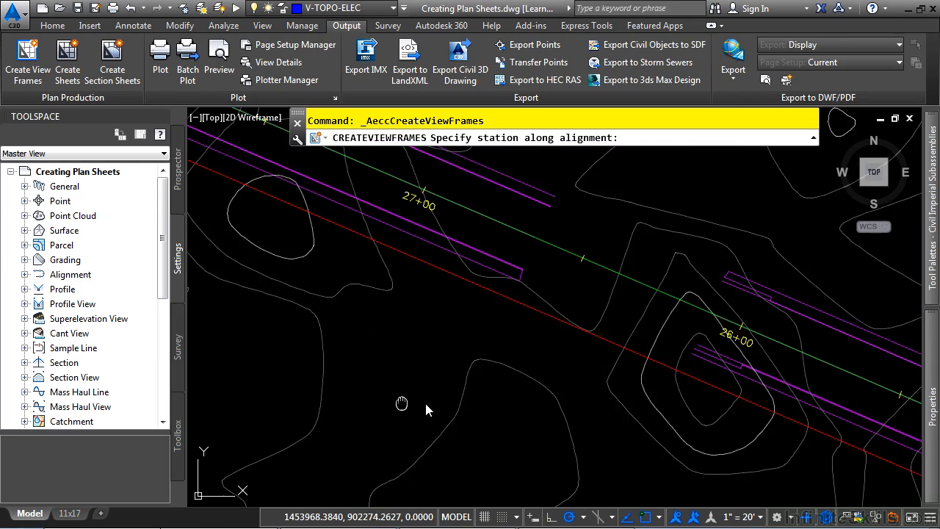
{"action": "left_click", "coordinate": [427, 378]}
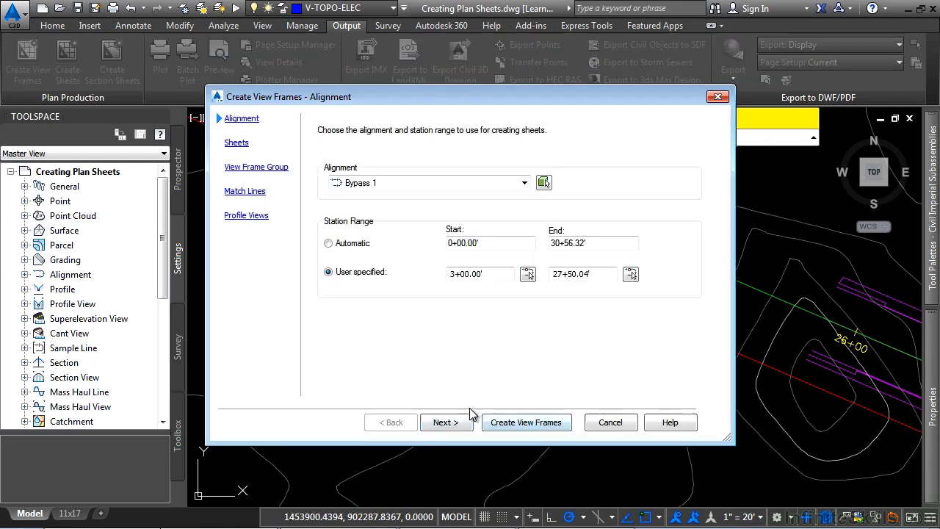
{"action": "left_click", "coordinate": [444, 423]}
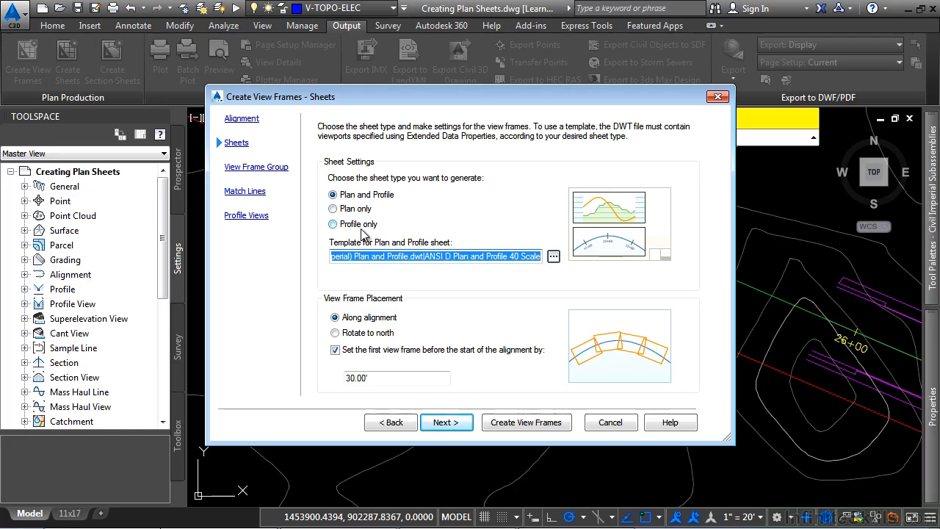
Set the Plan and Profile sheet template to the 22x34(P-P) layout of Learning AutoCAD Civil 3D (Infinite Skills).dwt in Drawings.
{"action": "left_click", "coordinate": [552, 259]}
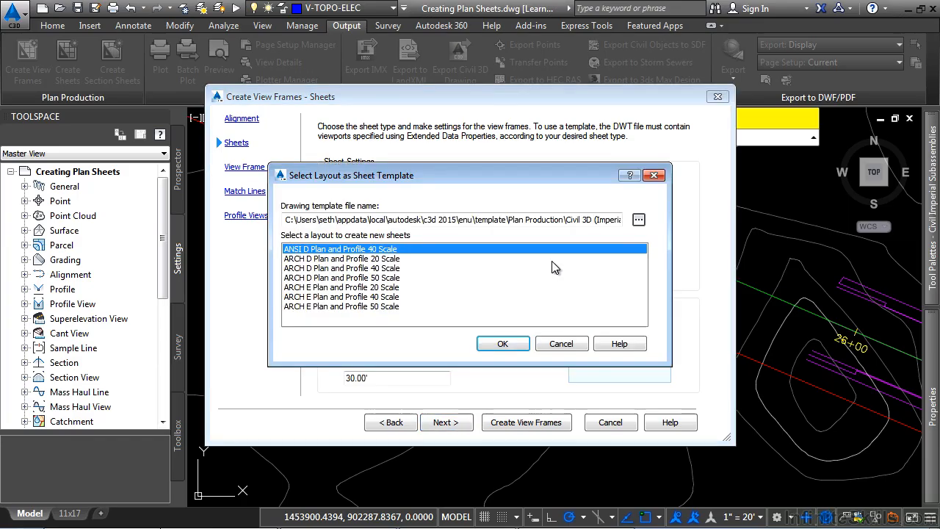
{"action": "left_click", "coordinate": [639, 220]}
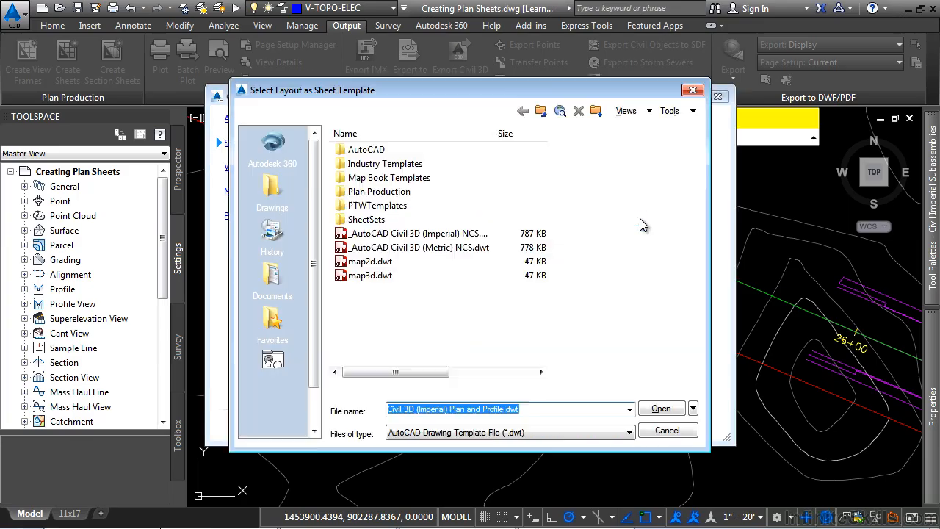
{"action": "left_click", "coordinate": [272, 190]}
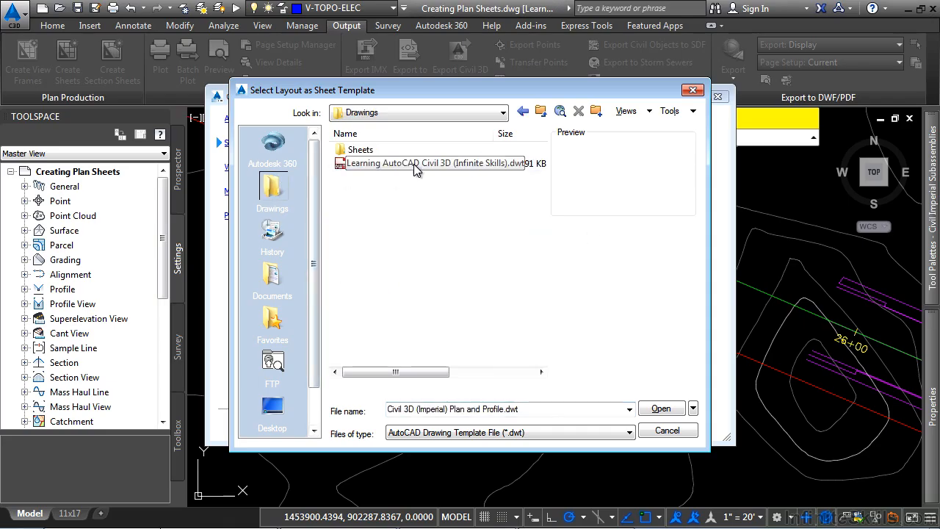
{"action": "left_click", "coordinate": [395, 164]}
{"action": "left_click", "coordinate": [653, 409]}
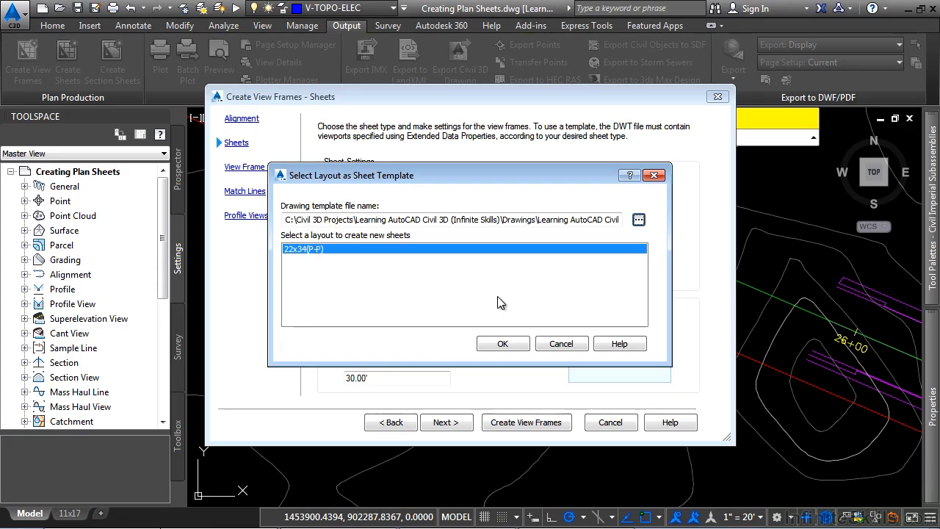
{"action": "left_click", "coordinate": [498, 345]}
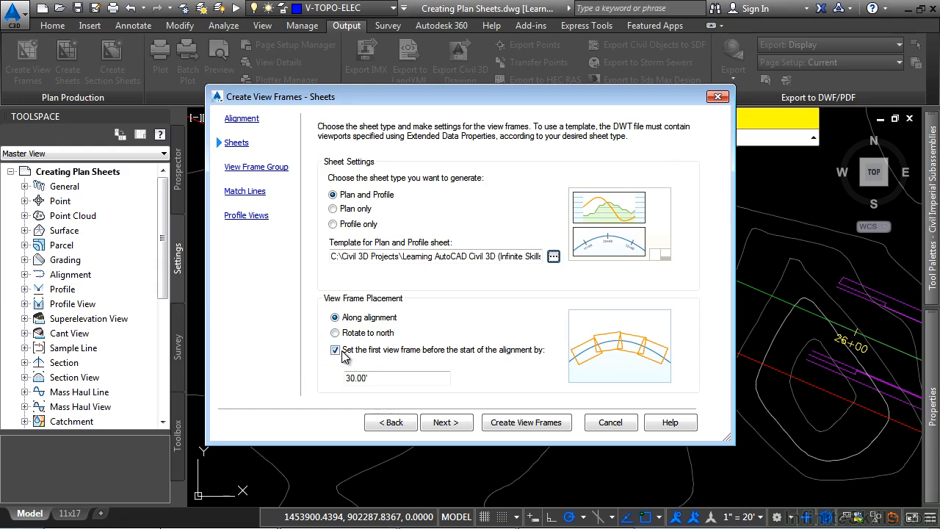
{"action": "left_click", "coordinate": [402, 375]}
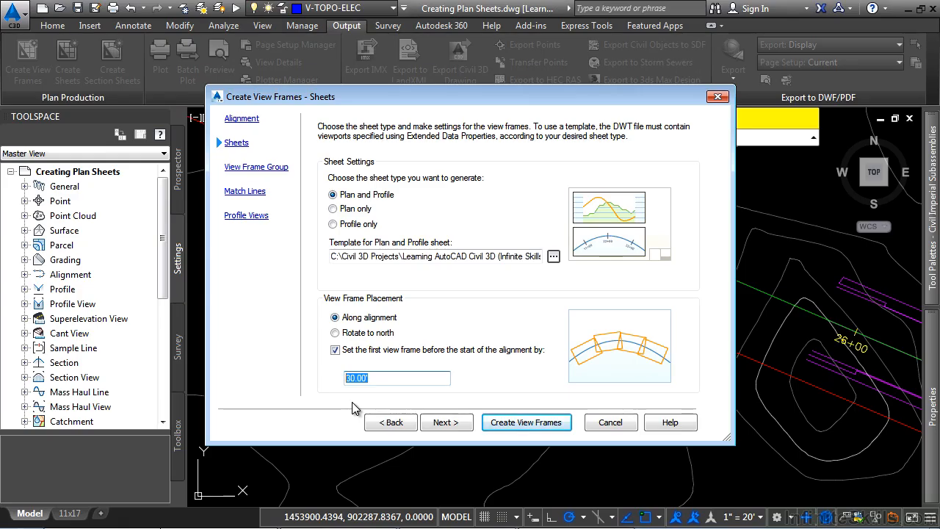
{"action": "left_click", "coordinate": [445, 422]}
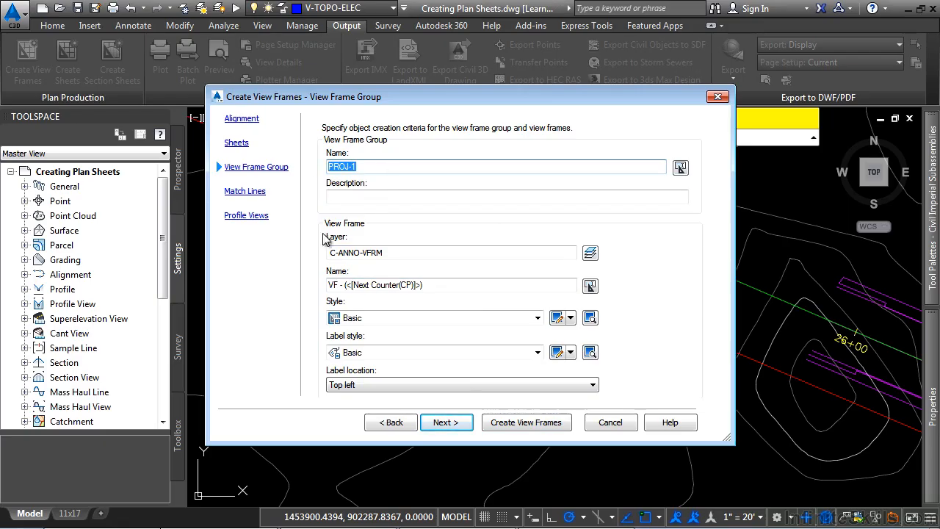
Keep the view frame group settings with the label location at Top left and continue to match lines.
{"action": "left_click", "coordinate": [430, 285]}
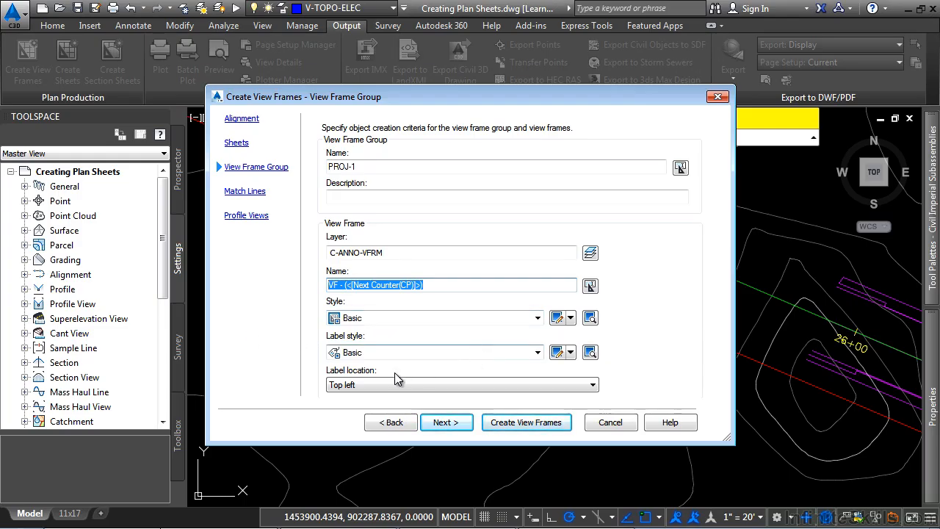
{"action": "left_click", "coordinate": [365, 384]}
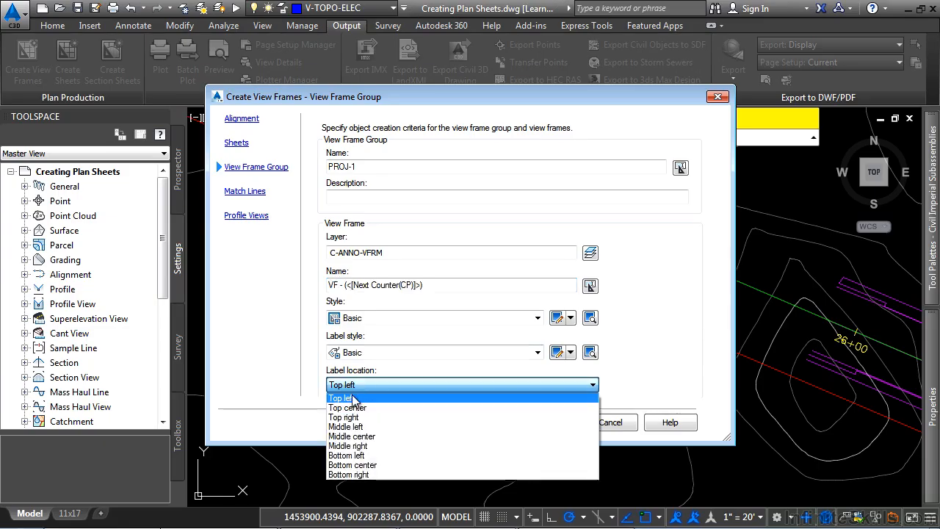
{"action": "left_click", "coordinate": [353, 398]}
{"action": "left_click", "coordinate": [446, 423]}
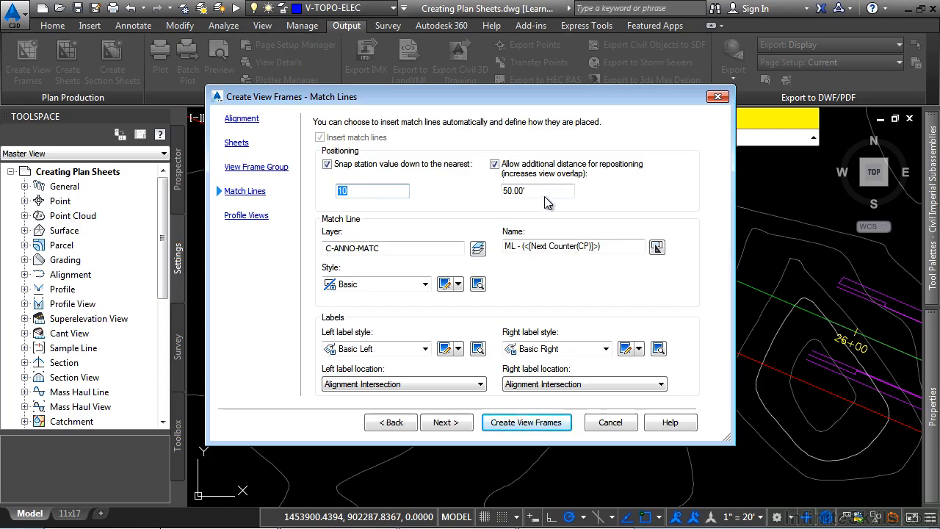
Review the match line positioning, style, label styles and label locations, then continue to the profile view settings.
{"action": "key", "text": "Tab"}
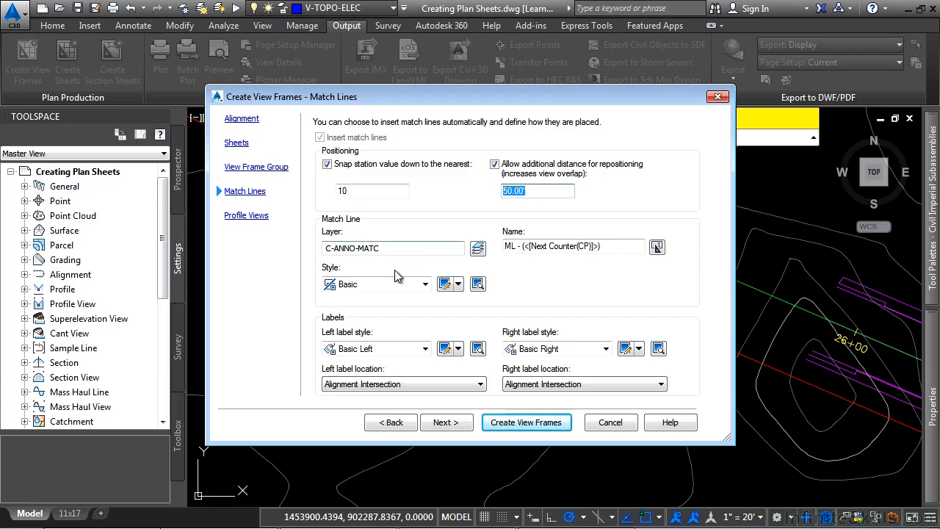
{"action": "left_click", "coordinate": [382, 284]}
{"action": "left_click", "coordinate": [371, 286]}
{"action": "left_click", "coordinate": [358, 350]}
{"action": "left_click", "coordinate": [427, 350]}
{"action": "left_click", "coordinate": [575, 352]}
{"action": "left_click", "coordinate": [575, 353]}
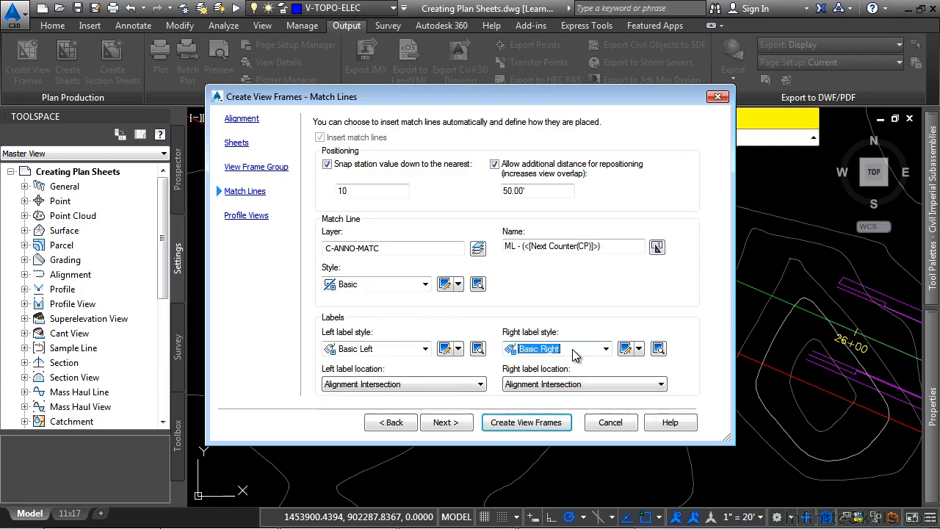
{"action": "left_click", "coordinate": [394, 387]}
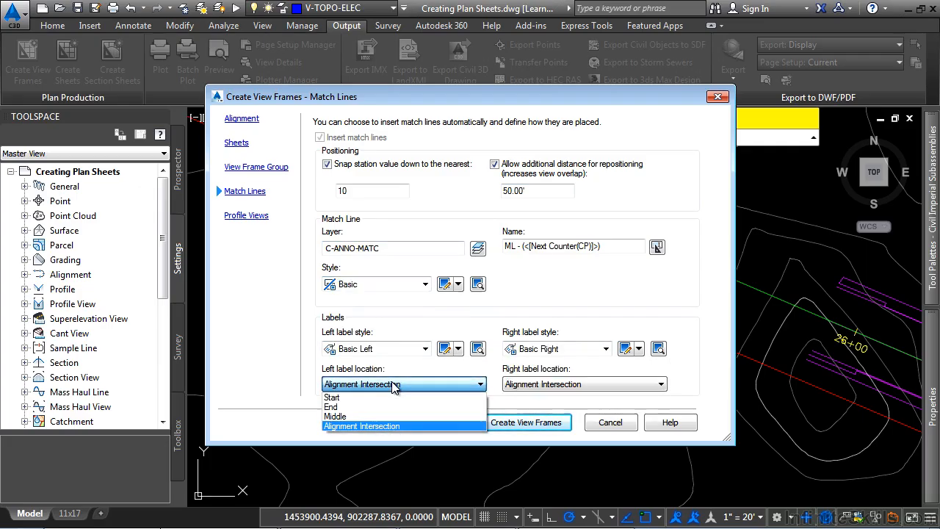
{"action": "left_click", "coordinate": [394, 385]}
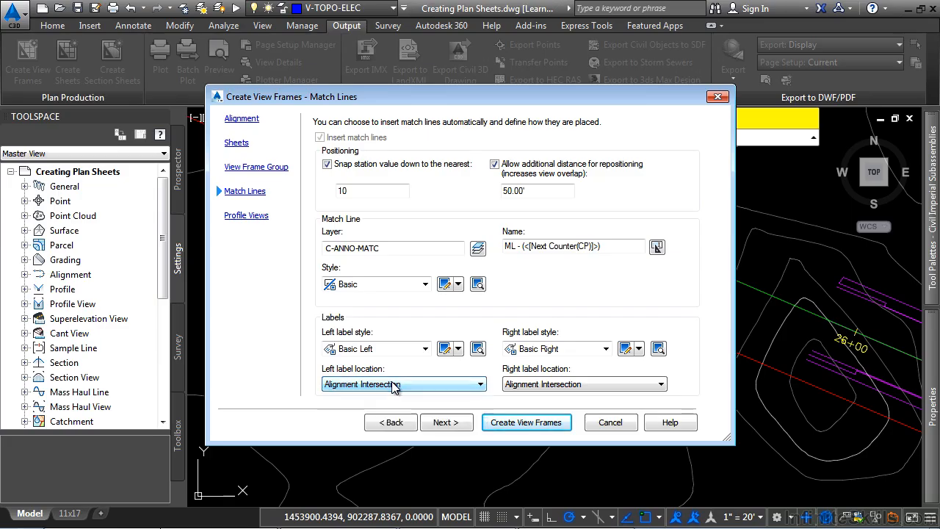
{"action": "left_click", "coordinate": [445, 422]}
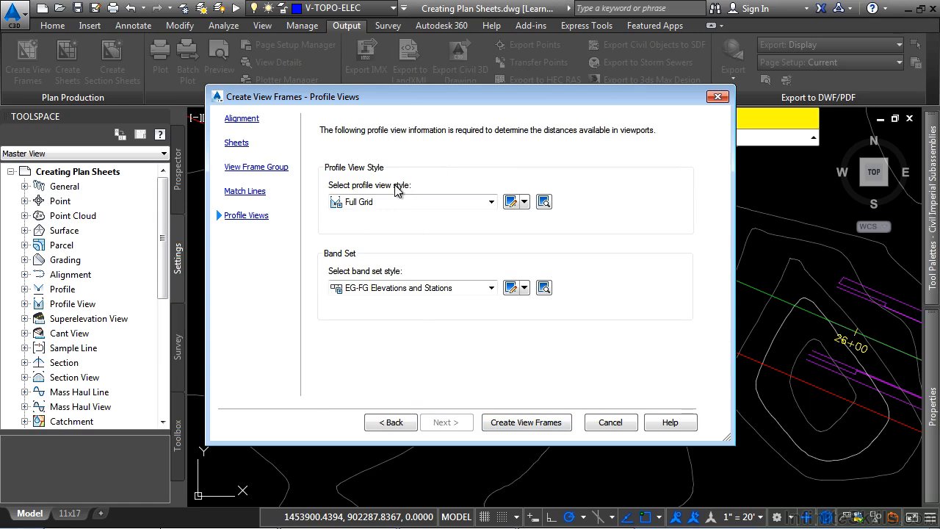
Keep the Full Grid profile view style and the EG-FG Elevations and Stations band set, and create the view frames.
{"action": "left_click", "coordinate": [408, 289]}
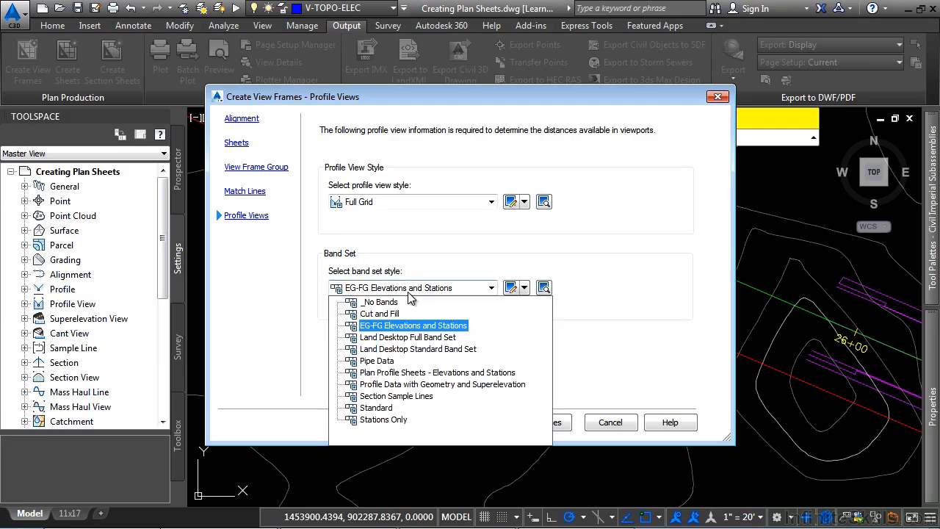
{"action": "left_click", "coordinate": [408, 293]}
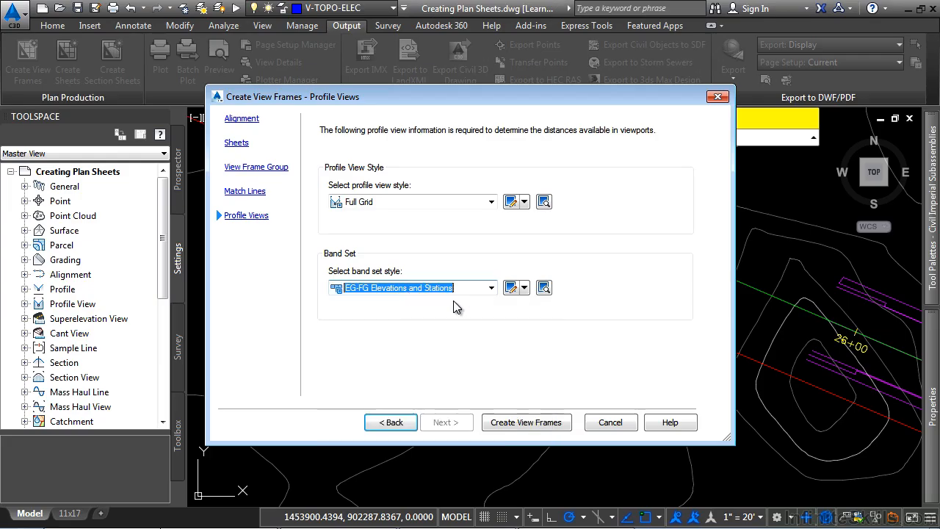
{"action": "left_click", "coordinate": [511, 422]}
Examine the new view frames and match lines along the alignment.
{"action": "scroll", "coordinate": [605, 332], "scroll_direction": "down", "scroll_amount": 6}
{"action": "middle_click_drag", "start_coordinate": [605, 333], "coordinate": [282, 246]}
{"action": "scroll", "coordinate": [287, 244], "scroll_direction": "down", "scroll_amount": 2}
{"action": "middle_click_drag", "start_coordinate": [598, 377], "coordinate": [555, 353]}
{"action": "scroll", "coordinate": [389, 257], "scroll_direction": "up", "scroll_amount": 2}
{"action": "scroll", "coordinate": [358, 259], "scroll_direction": "down", "scroll_amount": 2}
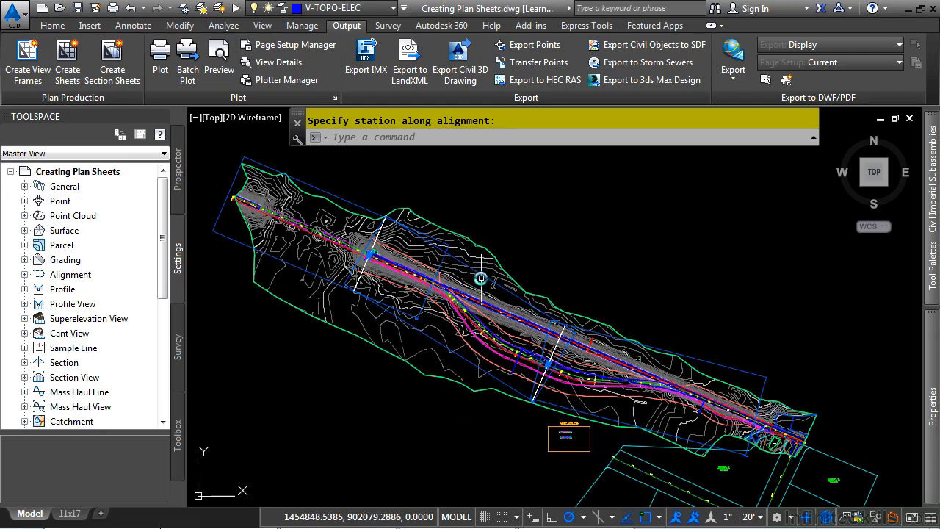
{"action": "scroll", "coordinate": [683, 362], "scroll_direction": "up", "scroll_amount": 4}
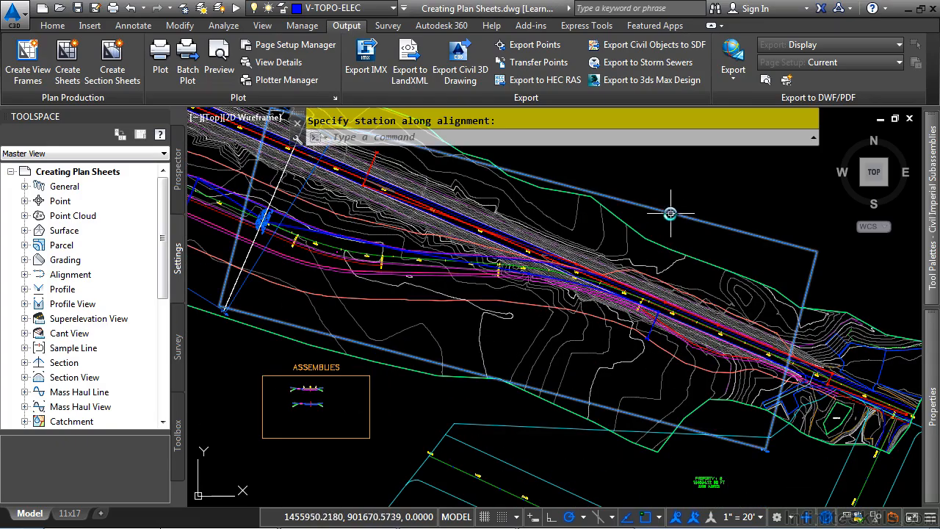
{"action": "scroll", "coordinate": [262, 220], "scroll_direction": "up", "scroll_amount": 6}
{"action": "scroll", "coordinate": [516, 425], "scroll_direction": "down", "scroll_amount": 2}
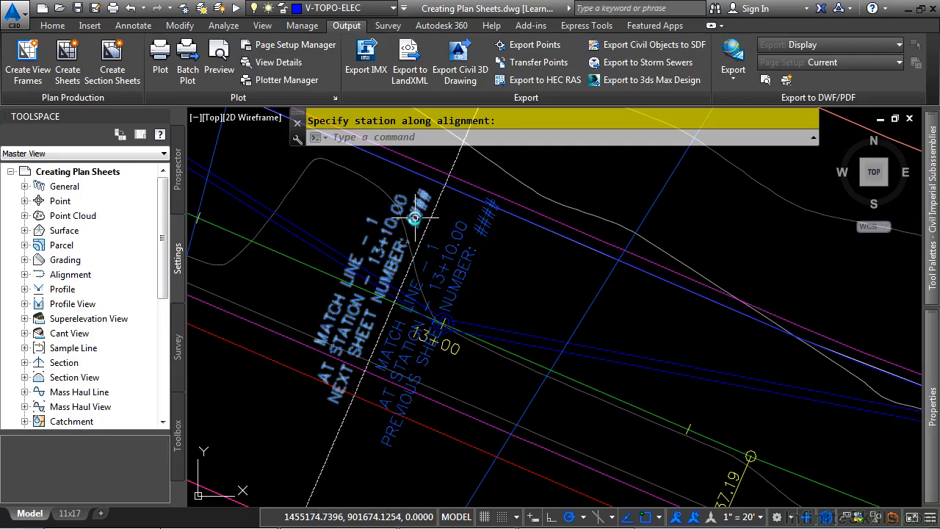
{"action": "scroll", "coordinate": [408, 222], "scroll_direction": "down", "scroll_amount": 3}
{"action": "scroll", "coordinate": [409, 222], "scroll_direction": "down", "scroll_amount": 2}
{"action": "mouse_move", "coordinate": [301, 257]}
{"action": "middle_mouse_down"}
{"action": "mouse_move", "coordinate": [497, 392]}
{"action": "mouse_move", "coordinate": [723, 441]}
{"action": "middle_mouse_up"}
{"action": "middle_click_drag", "start_coordinate": [359, 271], "coordinate": [573, 441]}
{"action": "middle_click_drag", "start_coordinate": [353, 187], "coordinate": [539, 365]}
{"action": "scroll", "coordinate": [429, 240], "scroll_direction": "down", "scroll_amount": 3}
{"action": "middle_click_drag", "start_coordinate": [310, 196], "coordinate": [431, 283]}
{"action": "scroll", "coordinate": [433, 284], "scroll_direction": "up", "scroll_amount": 8}
{"action": "middle_click_drag", "start_coordinate": [527, 263], "coordinate": [558, 340]}
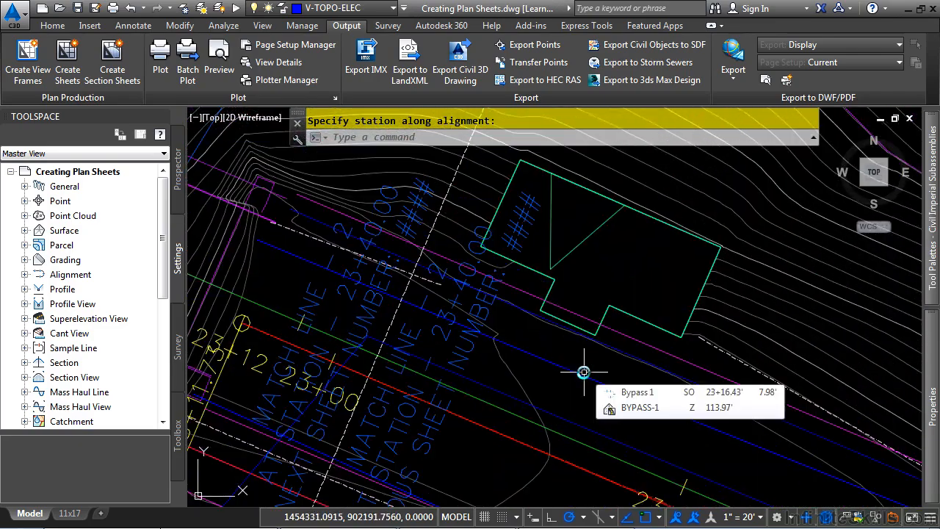
{"action": "scroll", "coordinate": [581, 372], "scroll_direction": "down", "scroll_amount": 6}
{"action": "scroll", "coordinate": [581, 372], "scroll_direction": "down", "scroll_amount": 4}
{"action": "middle_click_drag", "start_coordinate": [804, 419], "coordinate": [470, 272]}
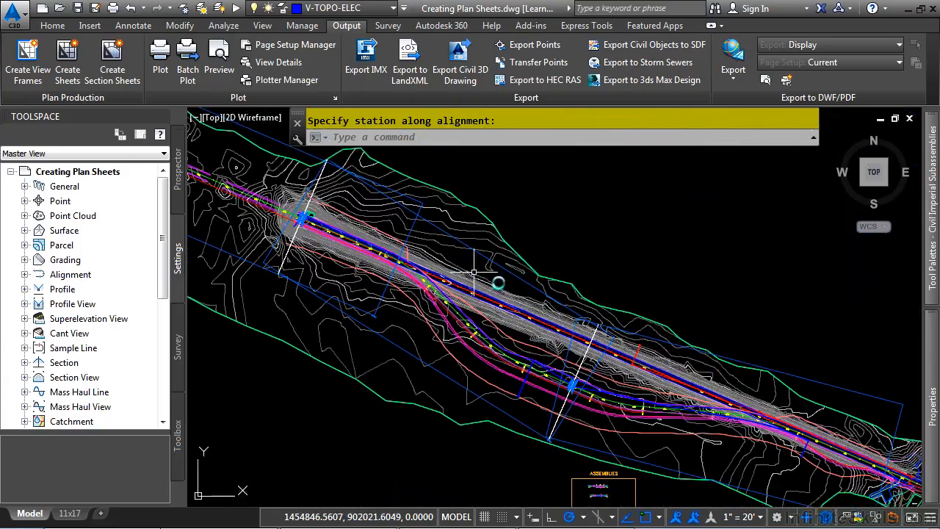
Select a view frame and try its stretch grips, cancelling each grip edit.
{"action": "left_click", "coordinate": [531, 286]}
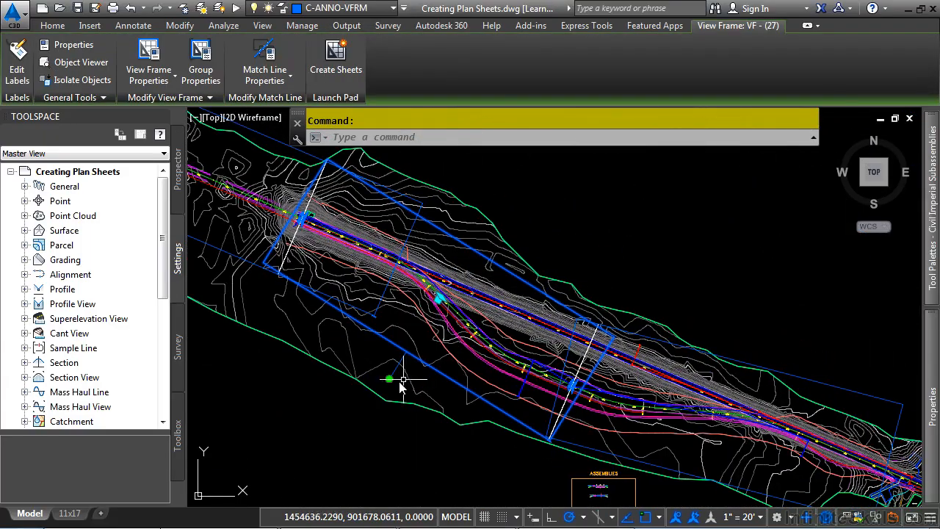
{"action": "left_click", "coordinate": [389, 380]}
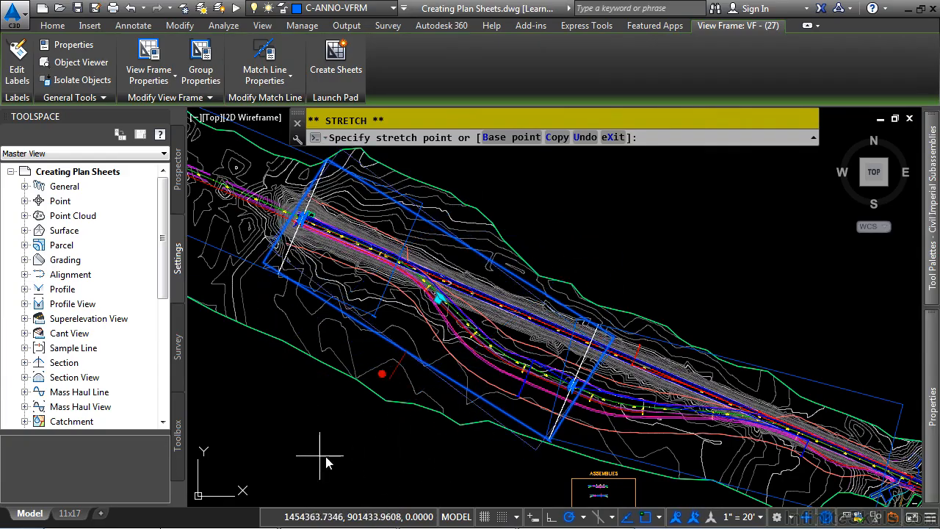
{"action": "key", "text": "Escape"}
{"action": "scroll", "coordinate": [466, 329], "scroll_direction": "up", "scroll_amount": 5}
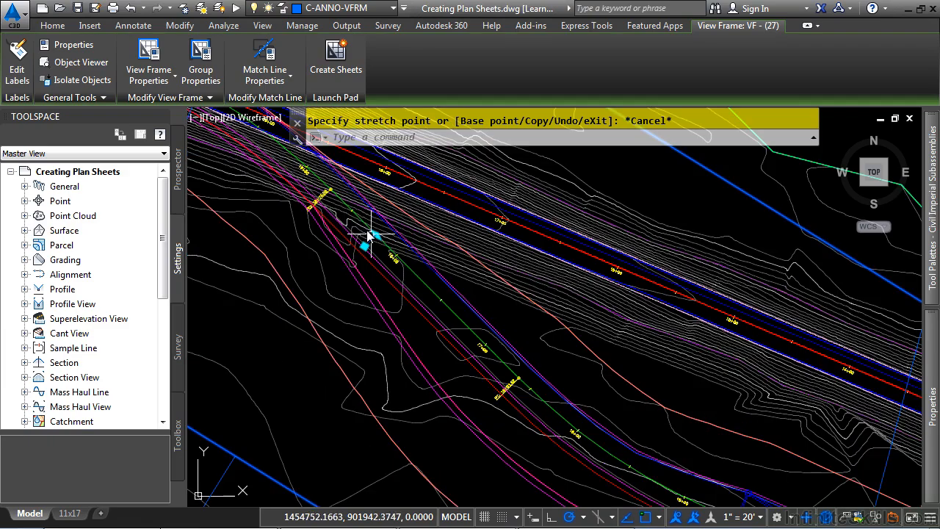
{"action": "left_click", "coordinate": [377, 235]}
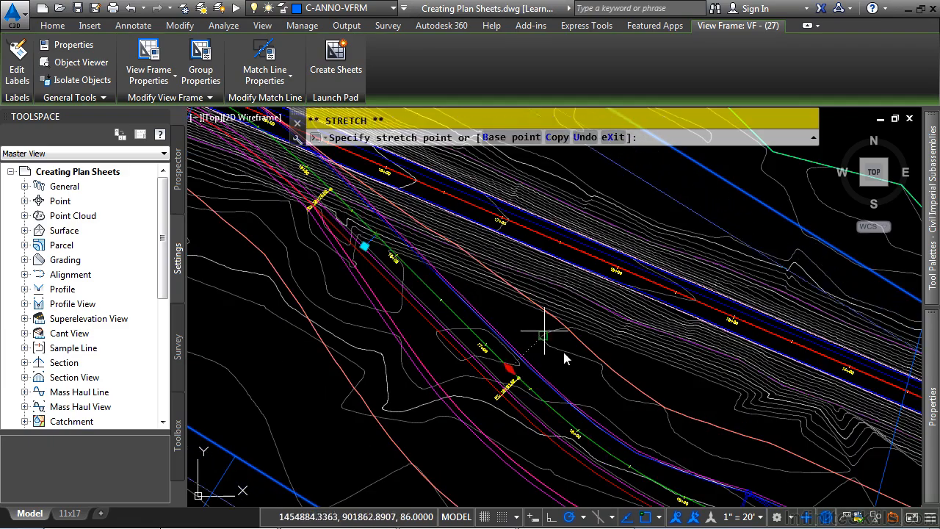
{"action": "scroll", "coordinate": [532, 322], "scroll_direction": "down", "scroll_amount": 10}
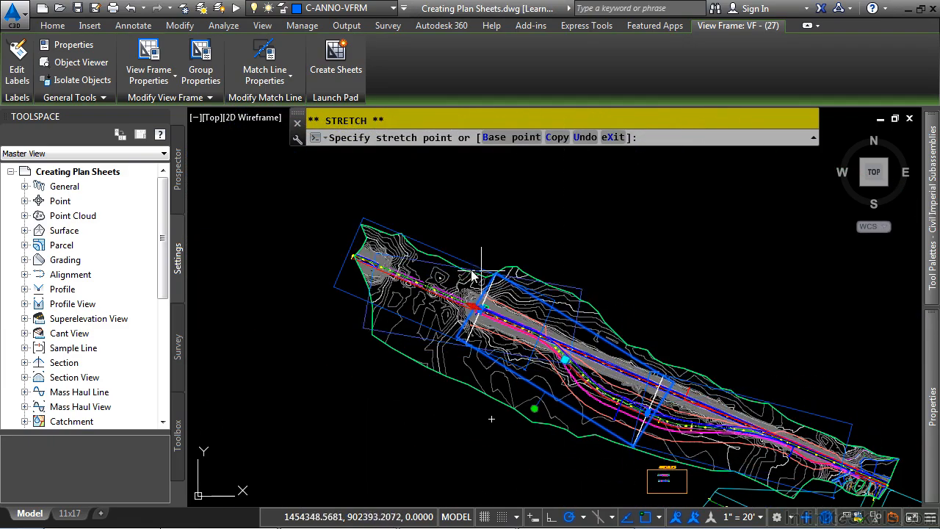
{"action": "key", "text": "Escape"}
{"action": "scroll", "coordinate": [643, 358], "scroll_direction": "up", "scroll_amount": 5}
{"action": "scroll", "coordinate": [552, 359], "scroll_direction": "down", "scroll_amount": 5}
{"action": "left_click", "coordinate": [539, 382]}
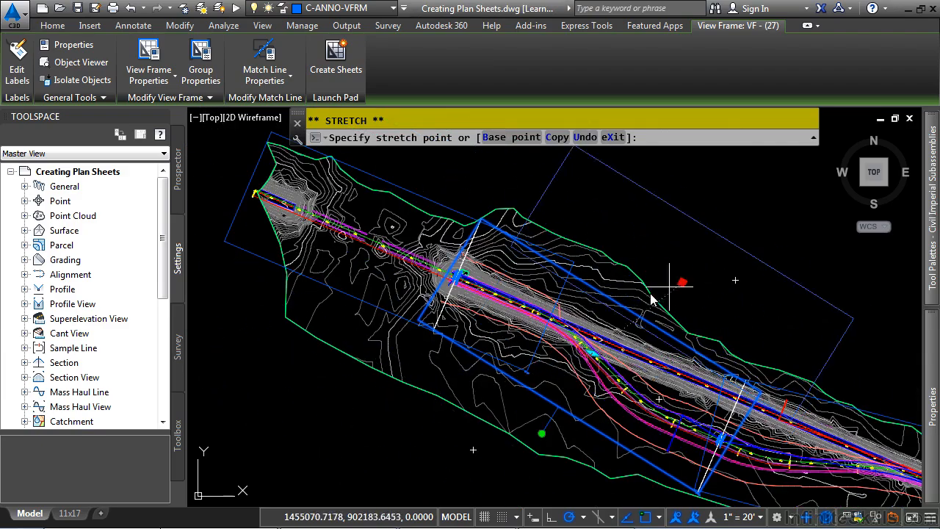
{"action": "key", "text": "Escape"}
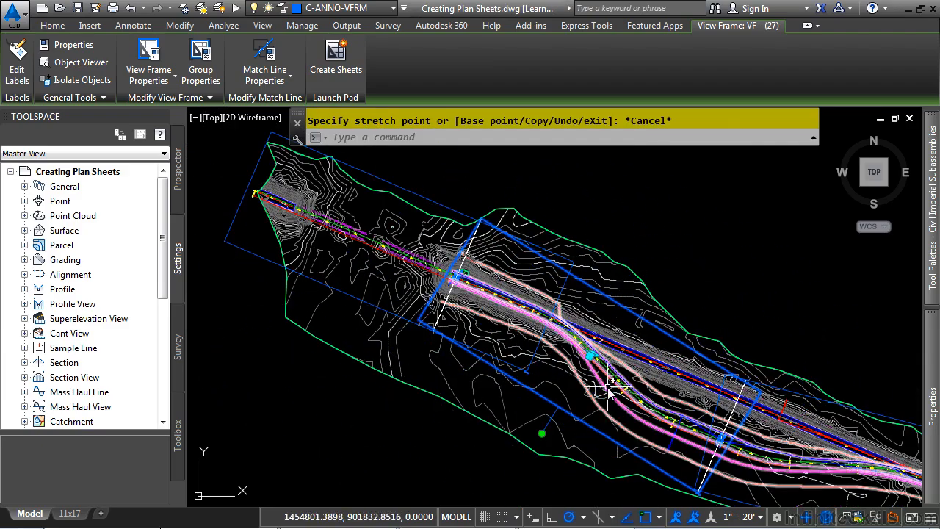
{"action": "scroll", "coordinate": [617, 385], "scroll_direction": "down", "scroll_amount": 3}
{"action": "middle_click_drag", "start_coordinate": [621, 388], "coordinate": [431, 311]}
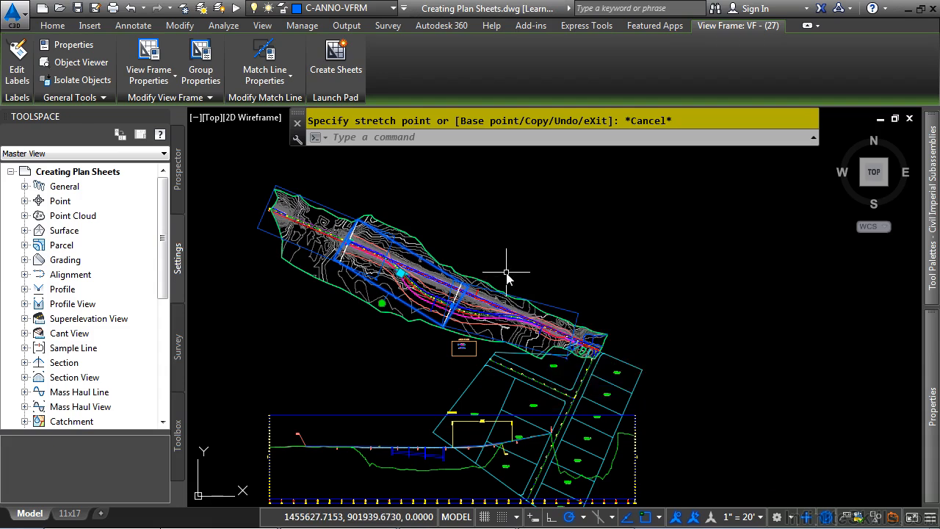
{"action": "key", "text": "Escape"}
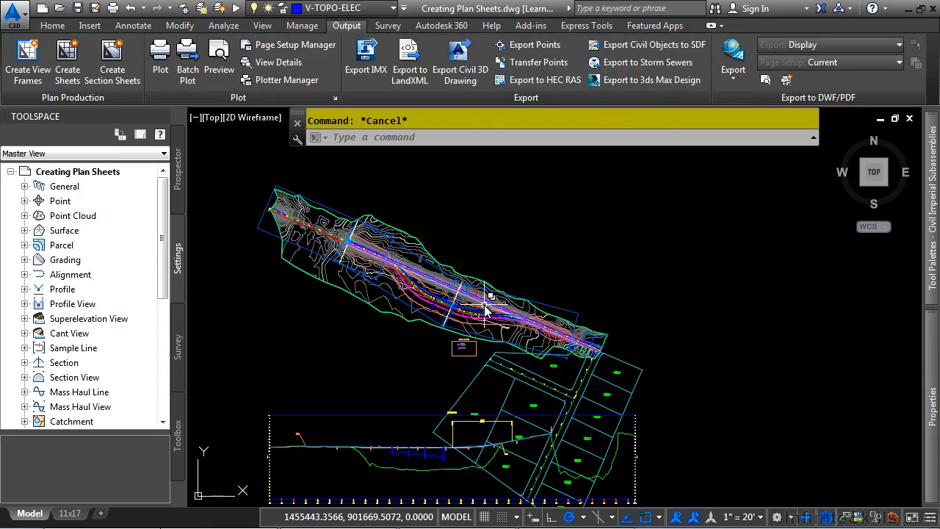
Select the match line near station 23+40 and stretch it to a new position along the alignment.
{"action": "scroll", "coordinate": [514, 352], "scroll_direction": "up", "scroll_amount": 8}
{"action": "scroll", "coordinate": [534, 413], "scroll_direction": "up", "scroll_amount": 2}
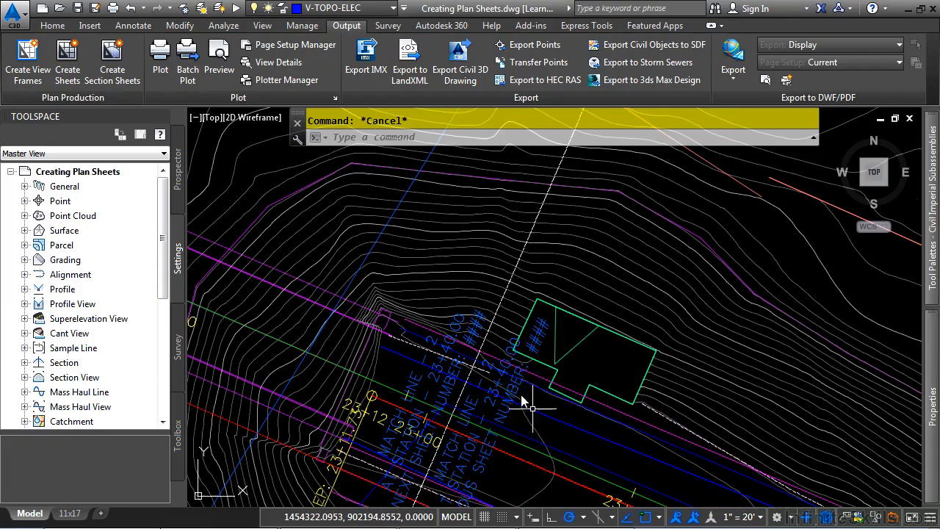
{"action": "left_click", "coordinate": [515, 323]}
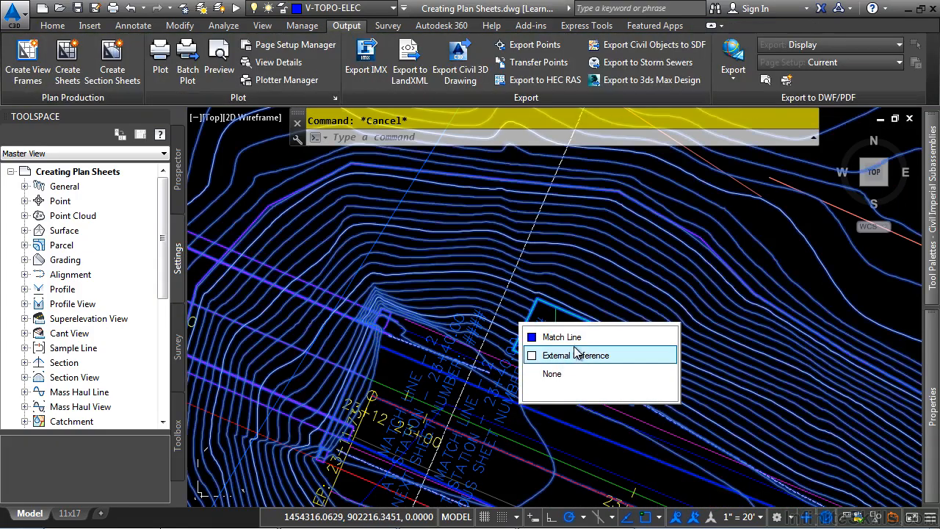
{"action": "left_click", "coordinate": [562, 337]}
{"action": "left_click", "coordinate": [451, 396]}
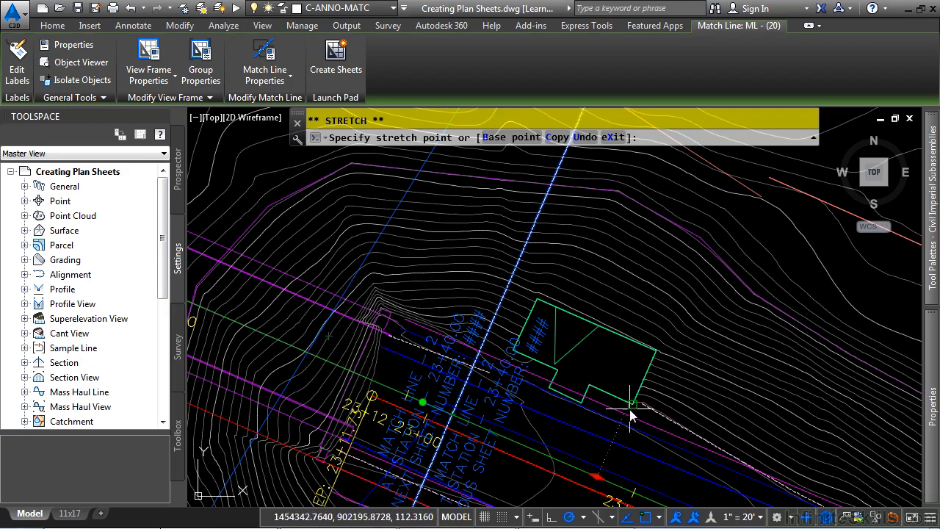
{"action": "left_click", "coordinate": [550, 406]}
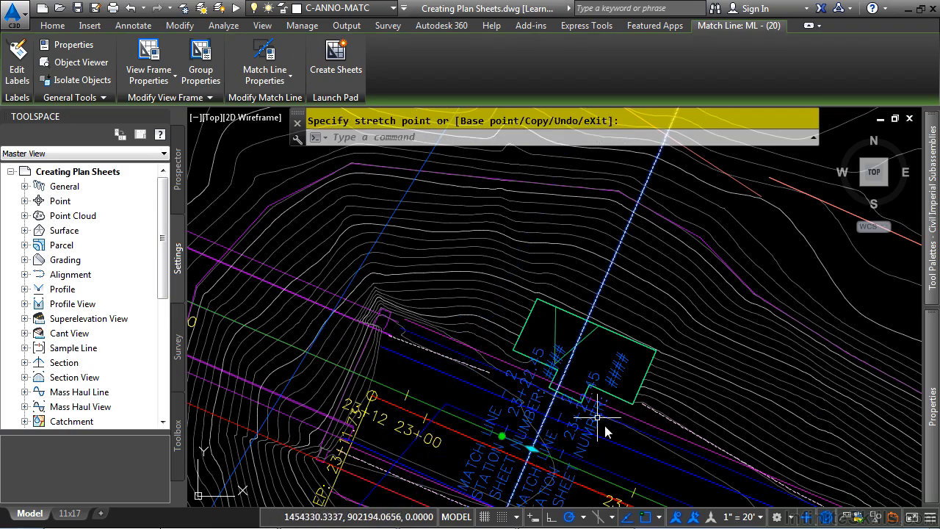
{"action": "scroll", "coordinate": [597, 418], "scroll_direction": "up", "scroll_amount": 4}
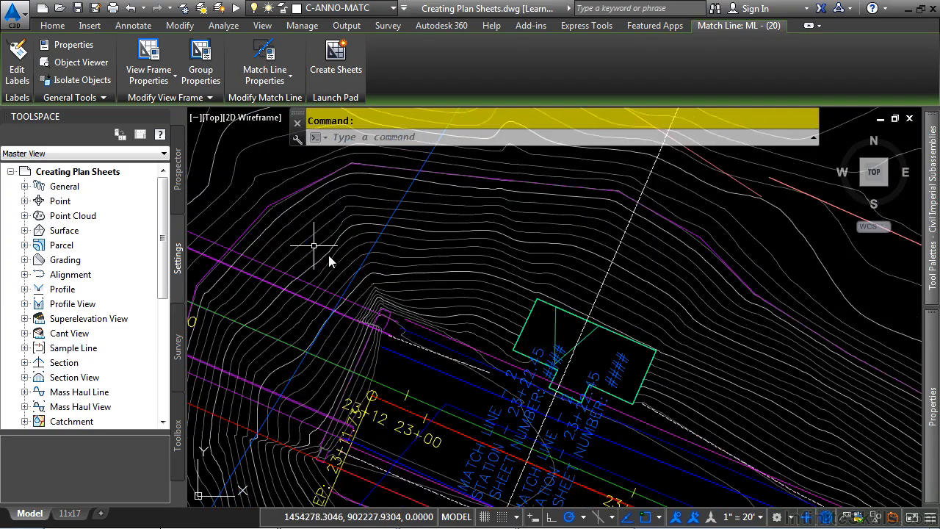
{"action": "scroll", "coordinate": [542, 312], "scroll_direction": "up", "scroll_amount": 2}
{"action": "key", "text": "Escape"}
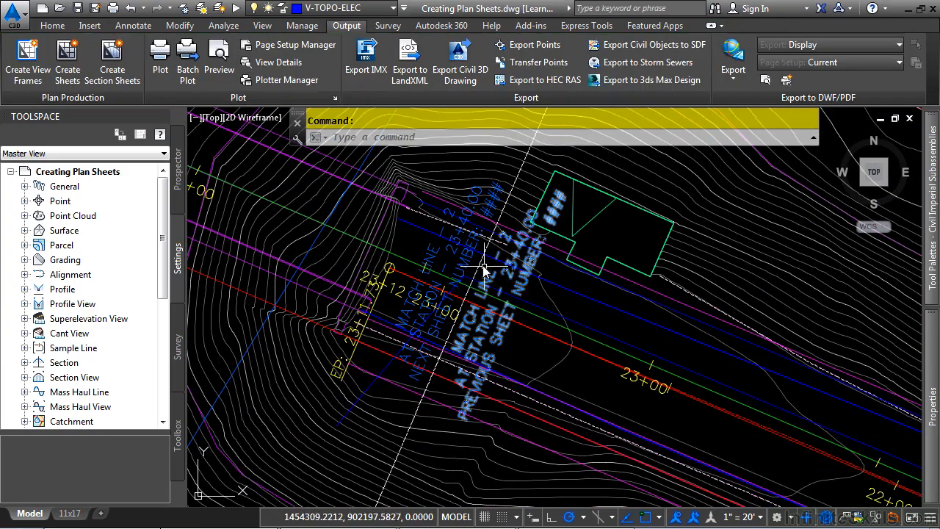
Start Create Sheets for view frame group PROJ-1 with all view frames in the range.
{"action": "middle_click", "coordinate": [531, 319]}
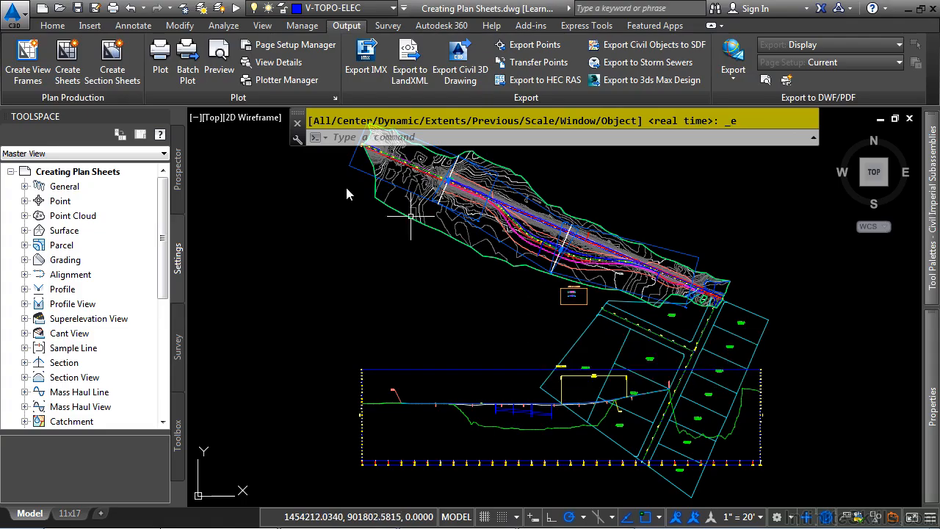
{"action": "left_click", "coordinate": [65, 64]}
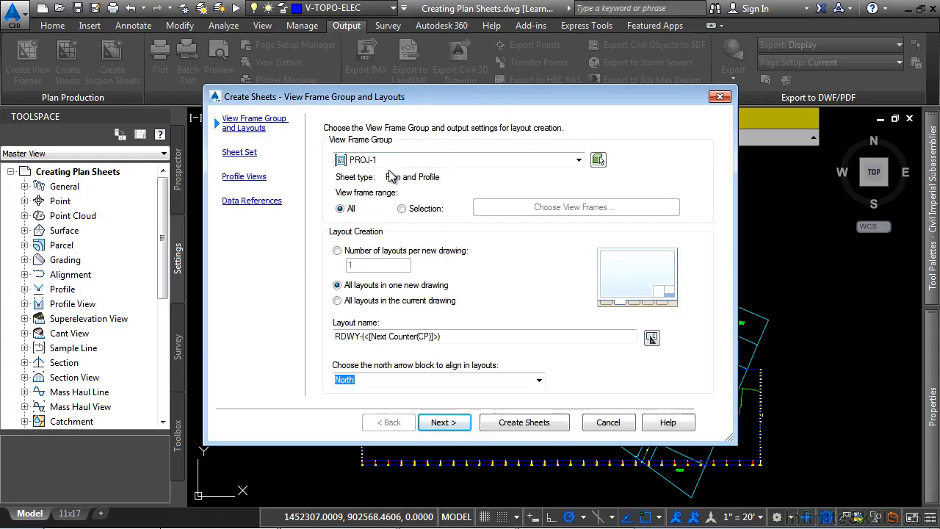
{"action": "left_click", "coordinate": [492, 161]}
{"action": "left_click", "coordinate": [503, 161]}
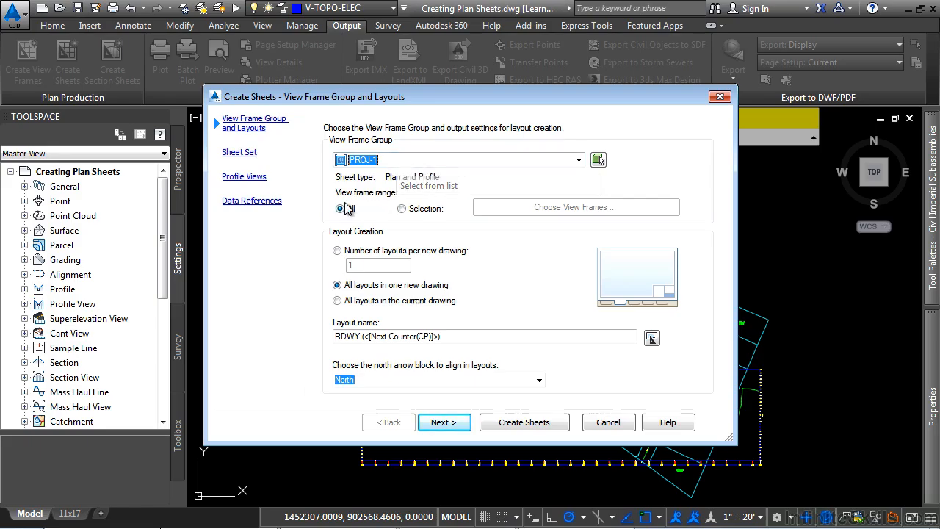
{"action": "left_click", "coordinate": [402, 209]}
{"action": "left_click", "coordinate": [340, 209]}
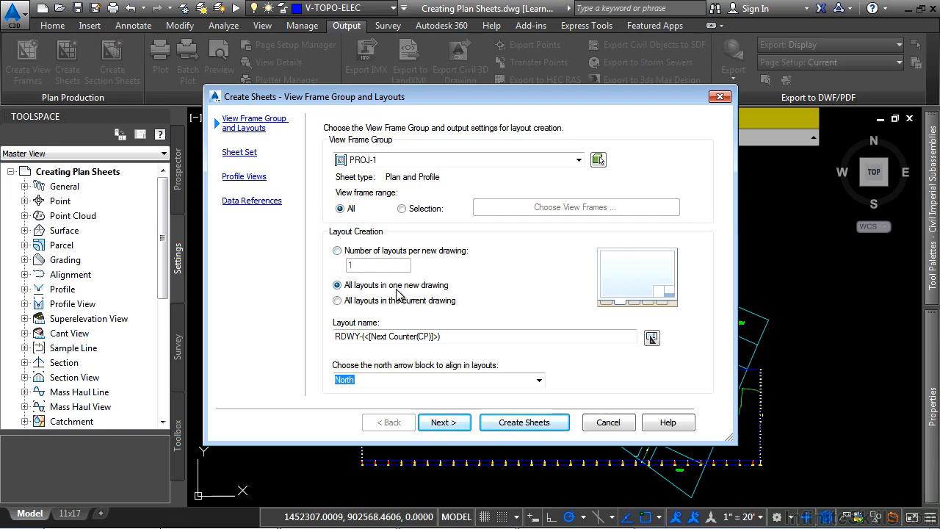
Set the layout name template's starting number to 1 and keep North as the north arrow block.
{"action": "left_click", "coordinate": [464, 334]}
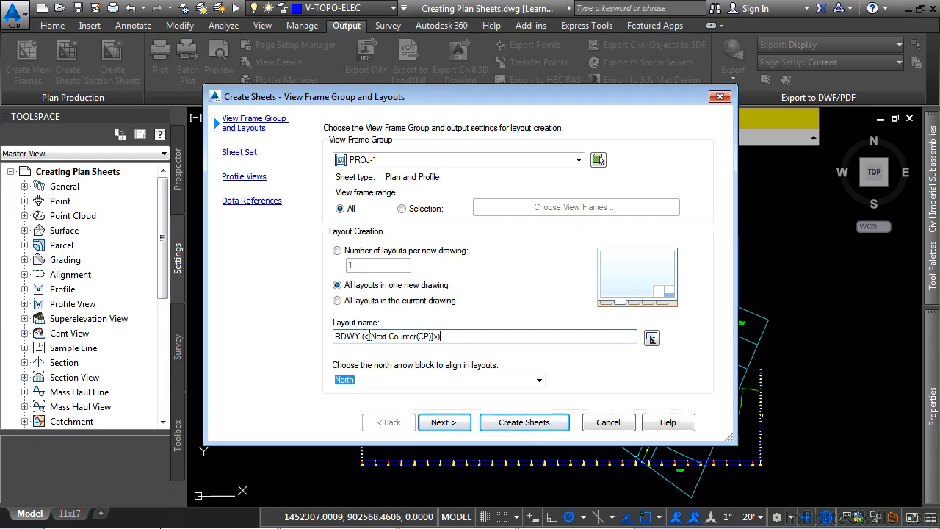
{"action": "left_click_drag", "start_coordinate": [369, 335], "coordinate": [423, 337]}
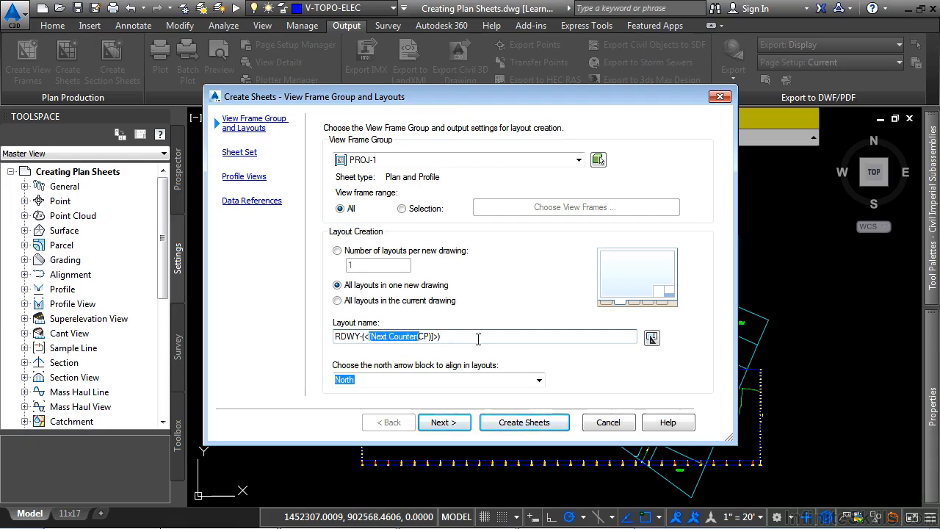
{"action": "left_click", "coordinate": [652, 336]}
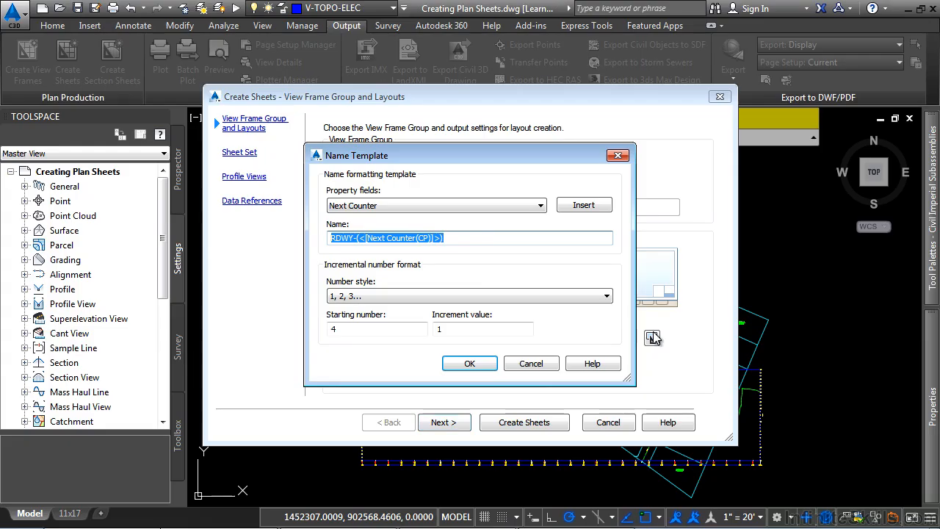
{"action": "left_click", "coordinate": [478, 238]}
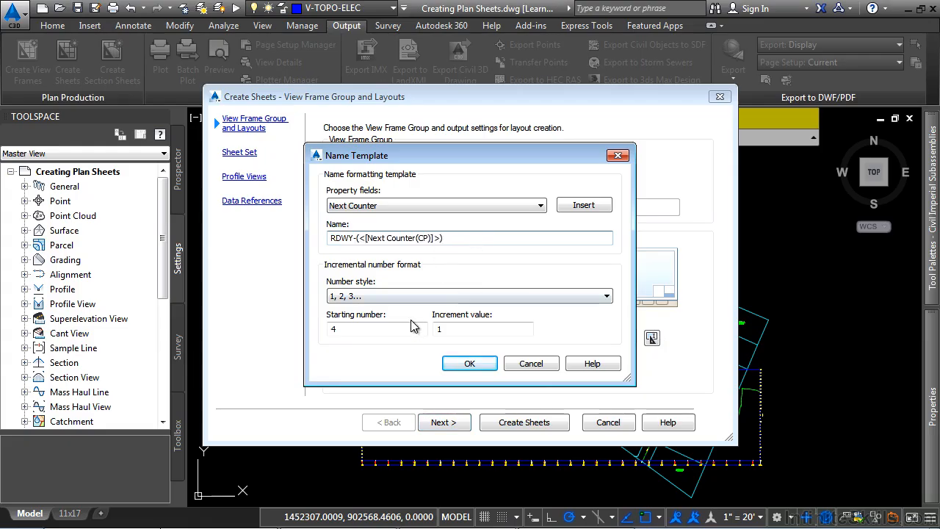
{"action": "double_click", "coordinate": [354, 328]}
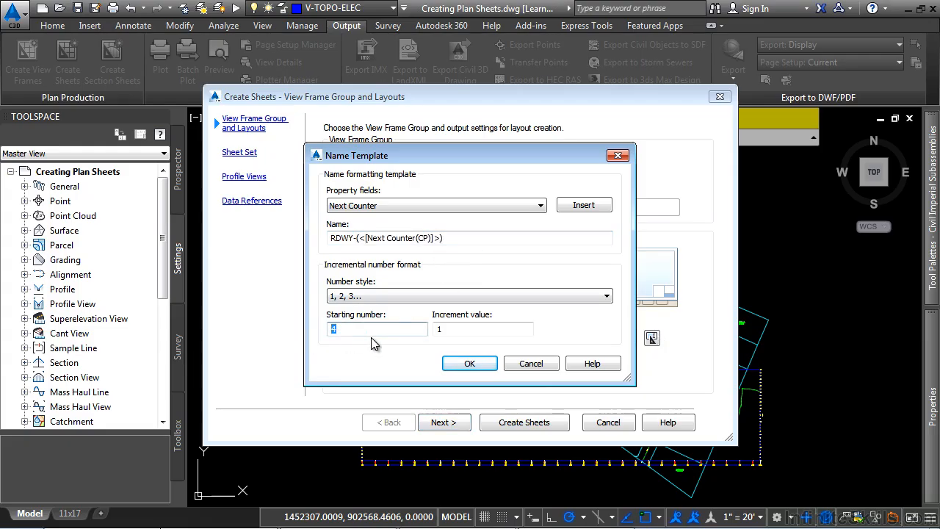
{"action": "type", "text": "1"}
{"action": "key", "text": "Tab"}
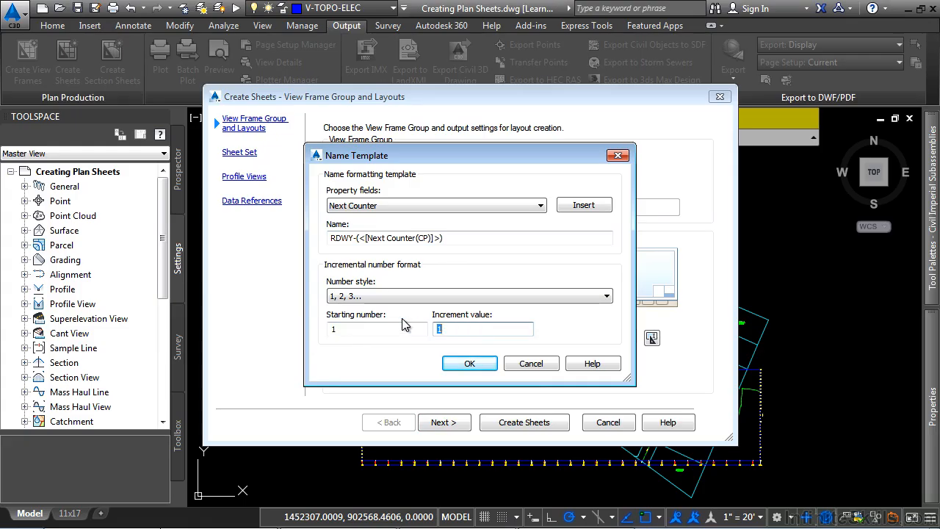
{"action": "left_click", "coordinate": [382, 327]}
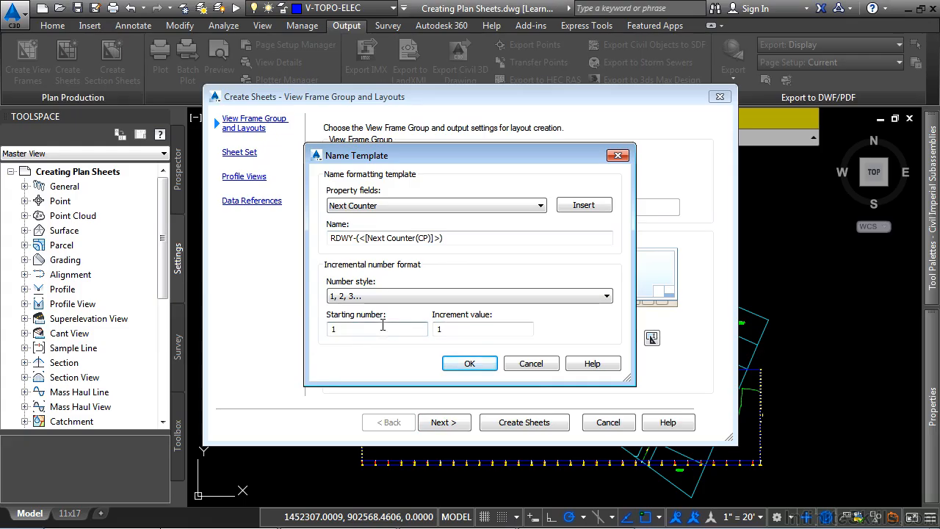
{"action": "left_click", "coordinate": [467, 362]}
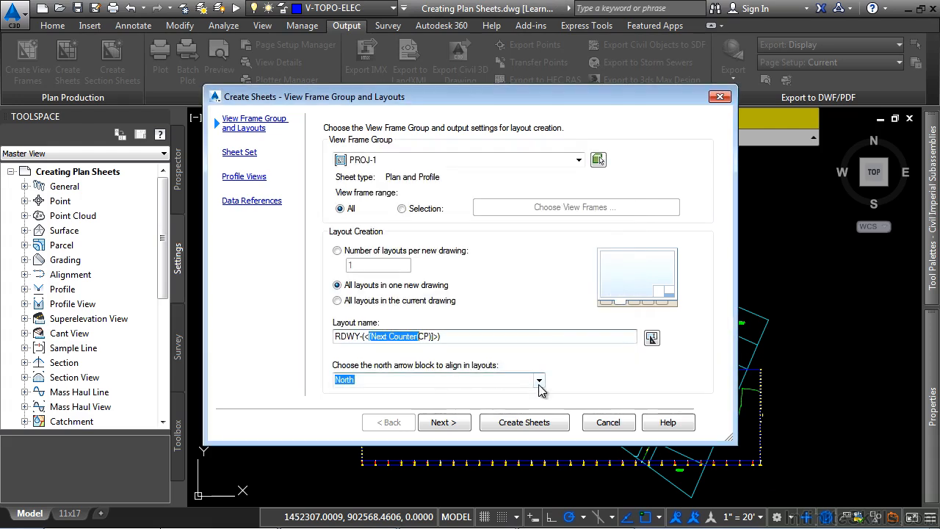
{"action": "left_click", "coordinate": [539, 380]}
{"action": "left_click", "coordinate": [539, 381]}
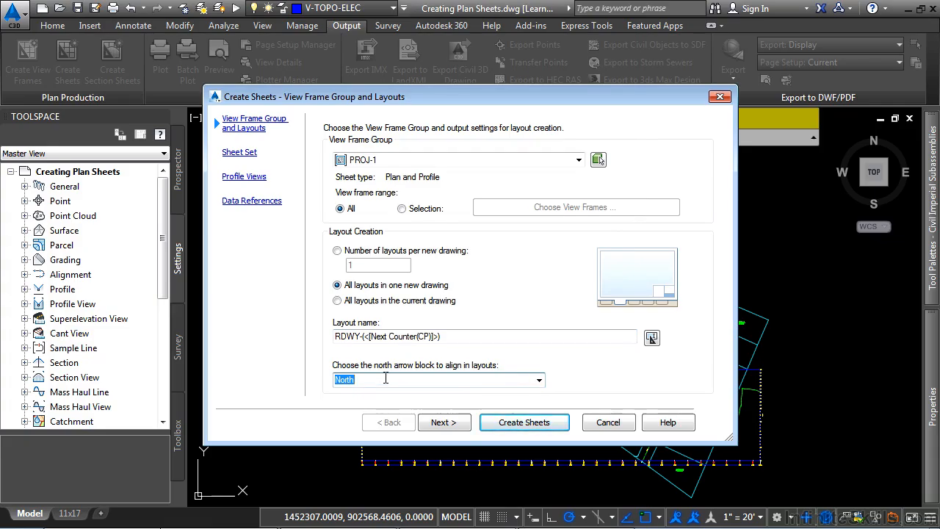
Set both the sheet set and sheet files storage locations to the Drawings\Sheets folder, keeping the PLOTS file name template.
{"action": "left_click", "coordinate": [426, 423]}
{"action": "left_click", "coordinate": [406, 200]}
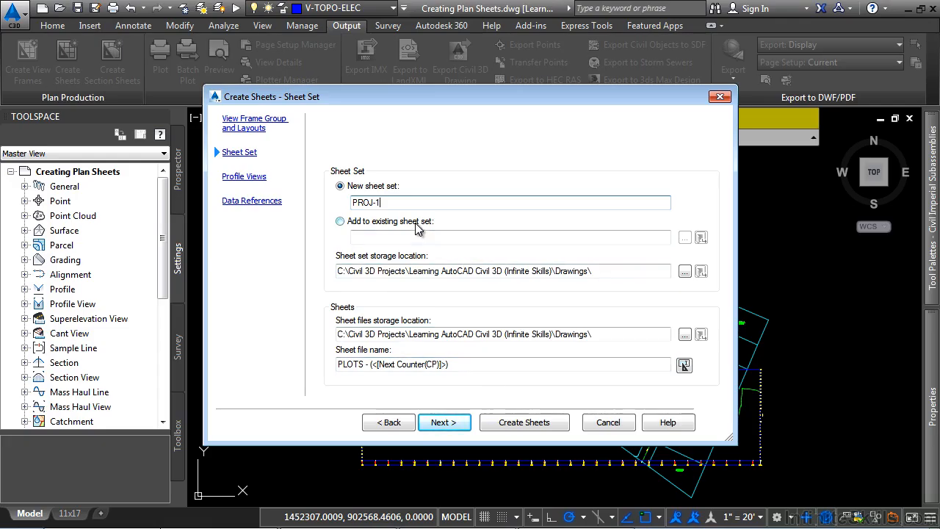
{"action": "left_click", "coordinate": [611, 269]}
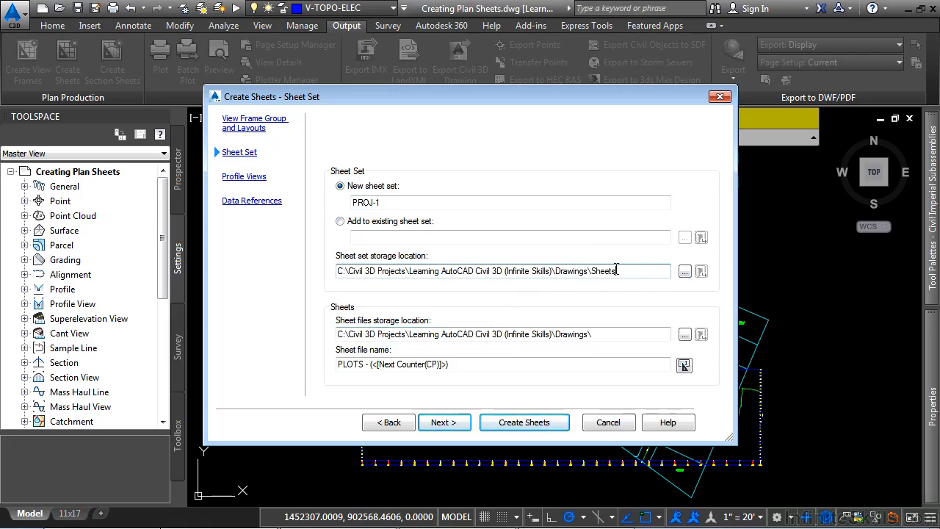
{"action": "left_click_drag", "start_coordinate": [610, 271], "coordinate": [236, 323]}
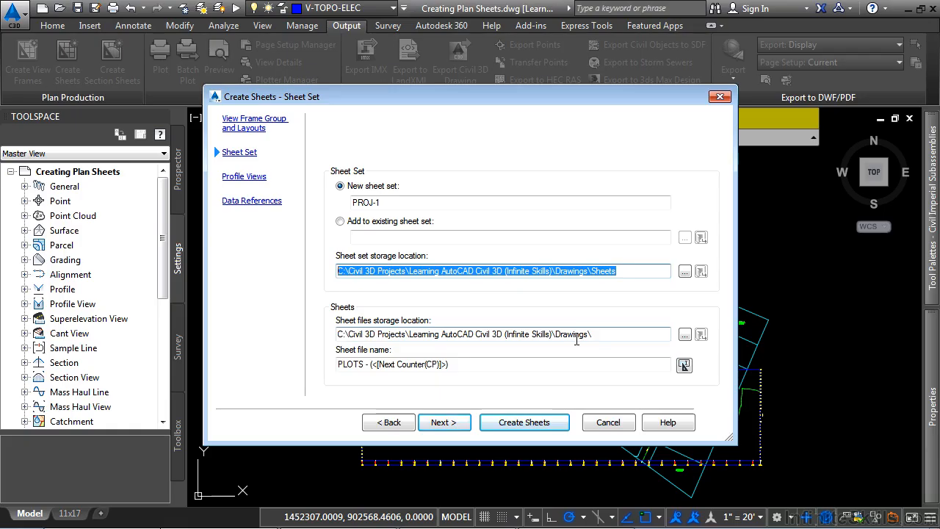
{"action": "left_click", "coordinate": [605, 335]}
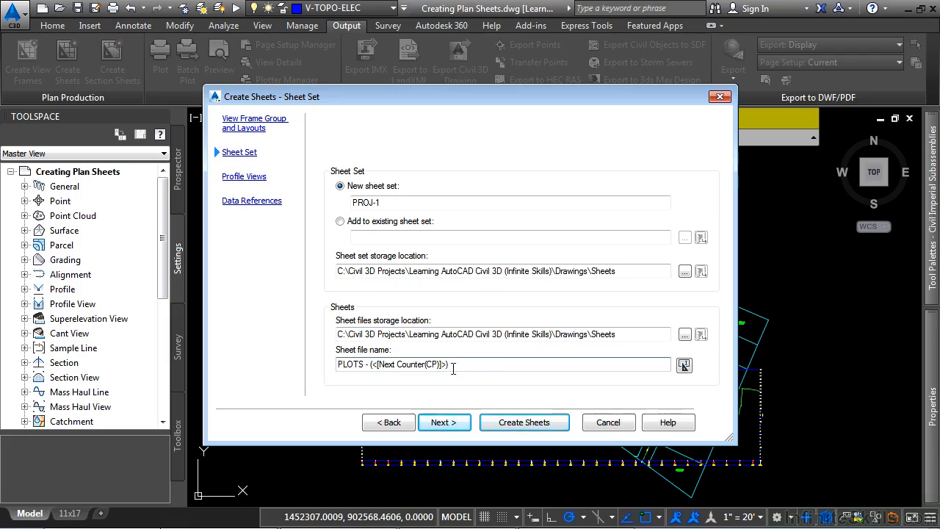
{"action": "left_click_drag", "start_coordinate": [469, 367], "coordinate": [312, 376]}
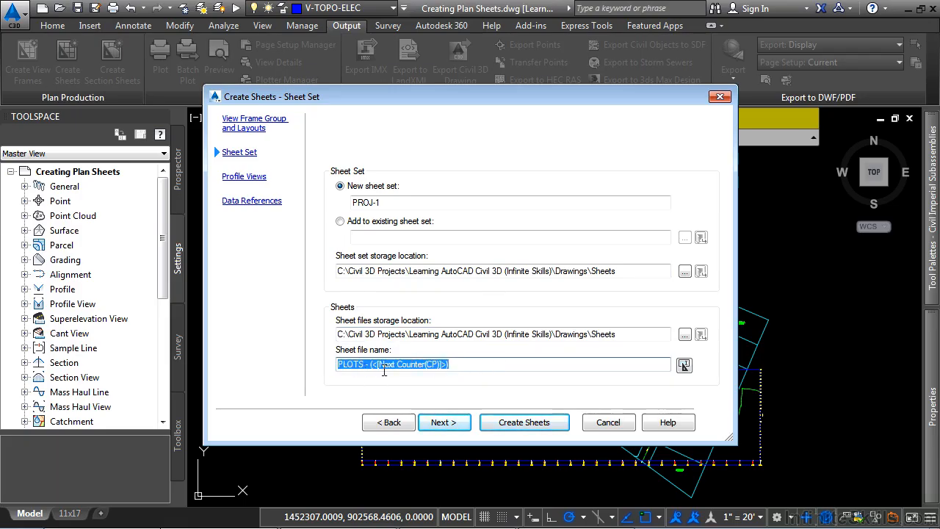
{"action": "left_click", "coordinate": [441, 424]}
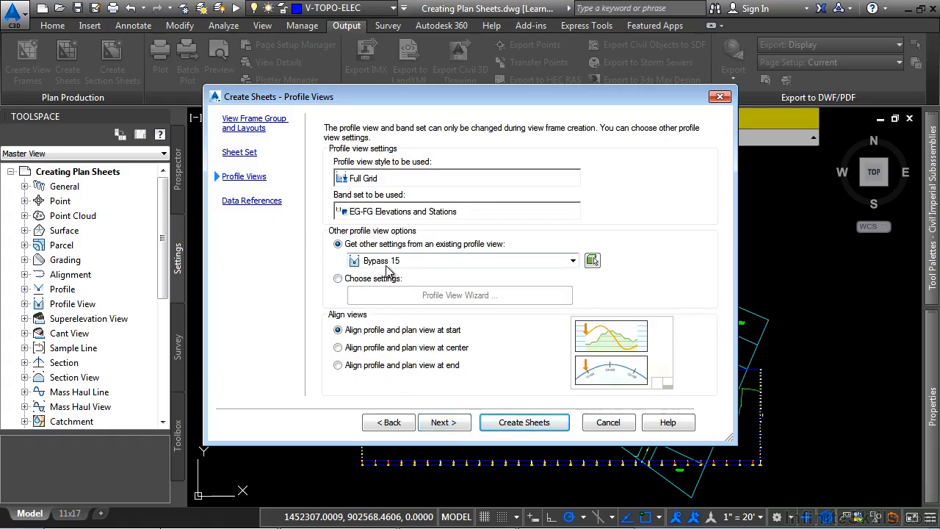
Switch the profile view options to Choose settings and open the Profile View Wizard at its display options.
{"action": "left_click", "coordinate": [368, 281]}
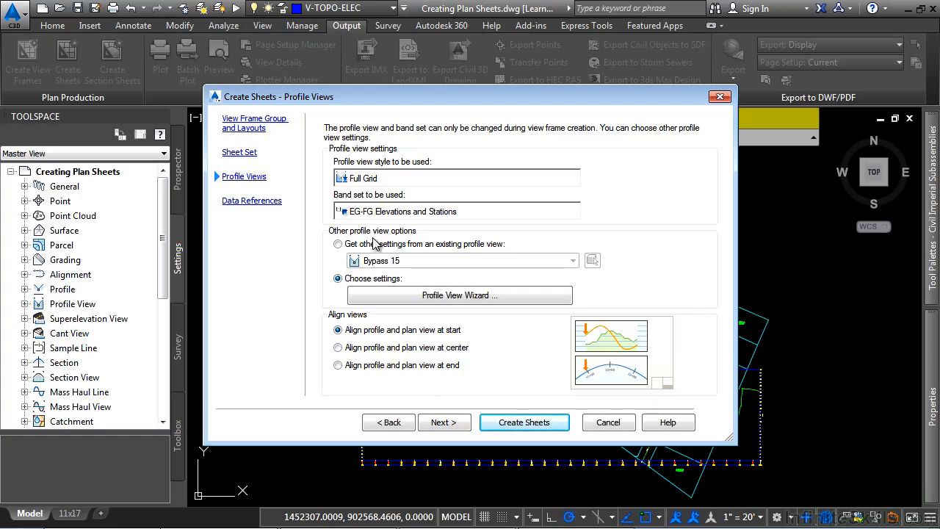
{"action": "left_click", "coordinate": [374, 244]}
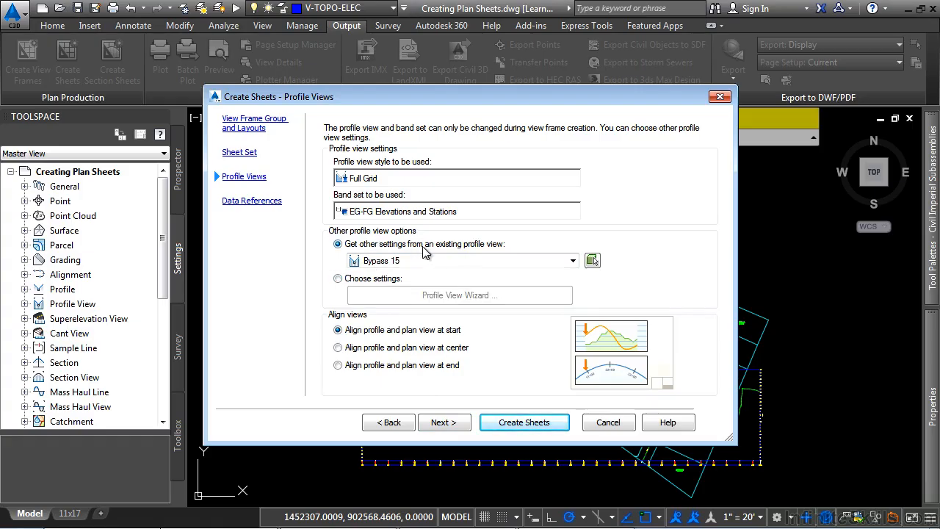
{"action": "left_click", "coordinate": [373, 279]}
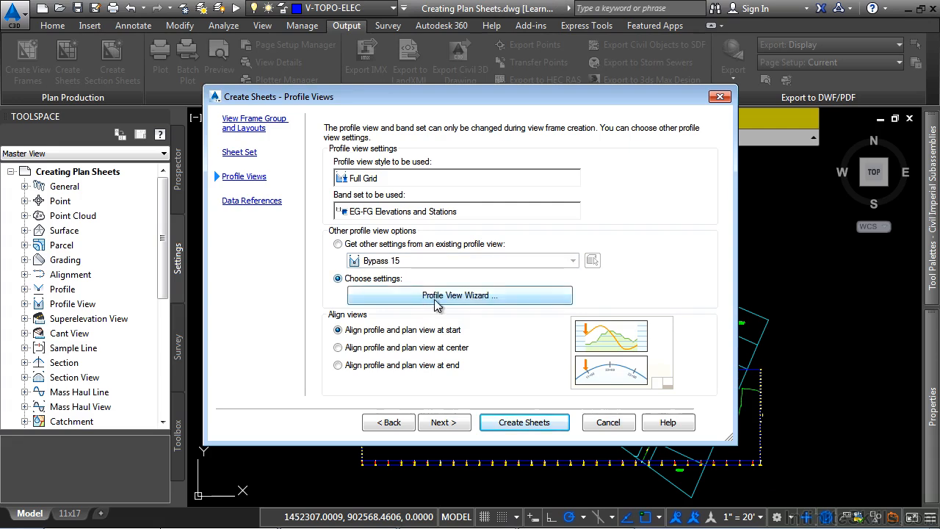
{"action": "left_click", "coordinate": [464, 296]}
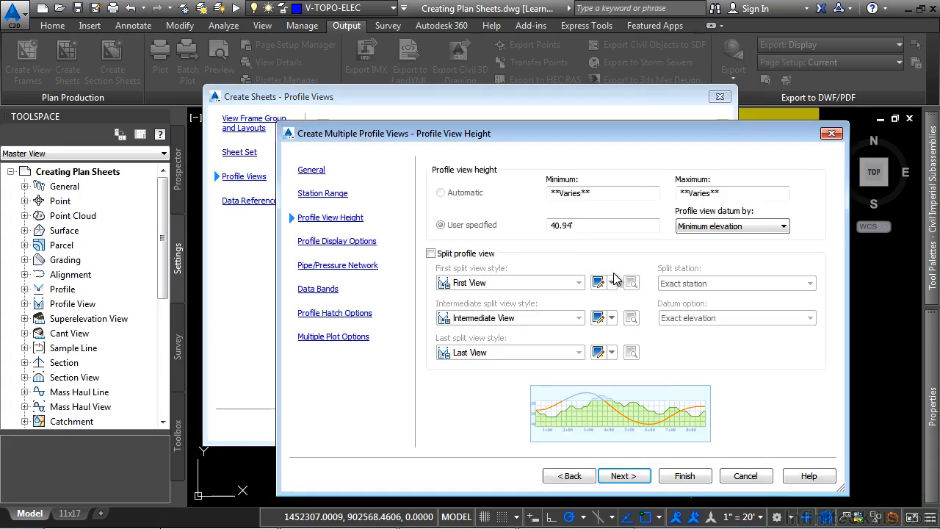
{"action": "left_click_drag", "start_coordinate": [562, 130], "coordinate": [459, 100]}
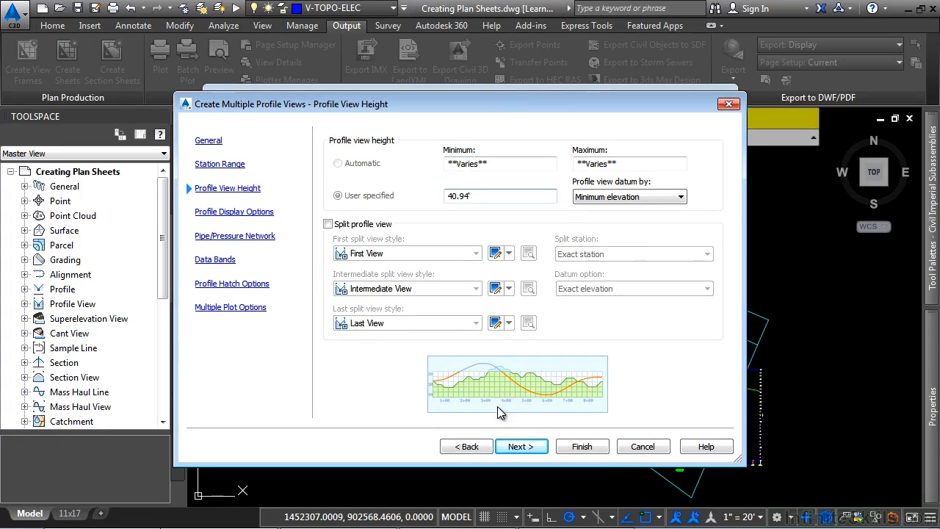
{"action": "left_click", "coordinate": [520, 447]}
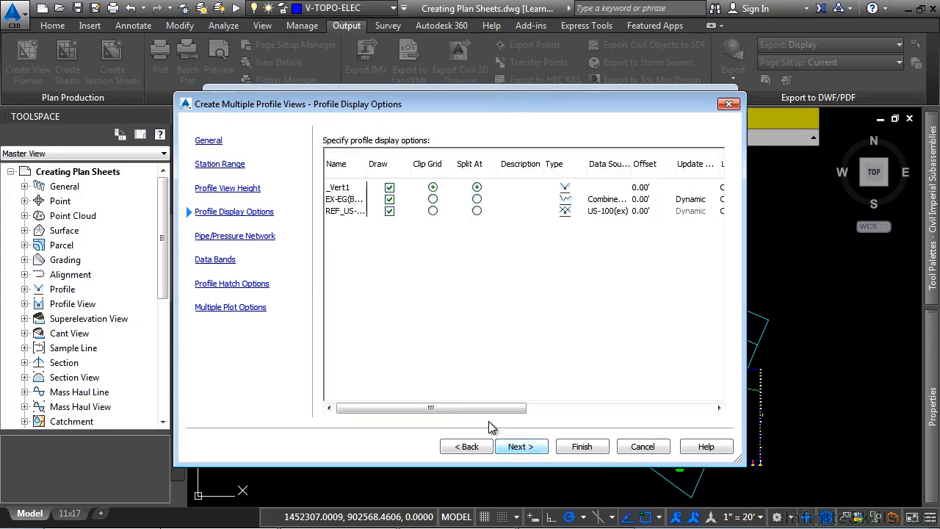
Set the label set of each of the three profiles to _No Labels.
{"action": "left_click_drag", "start_coordinate": [474, 413], "coordinate": [675, 419]}
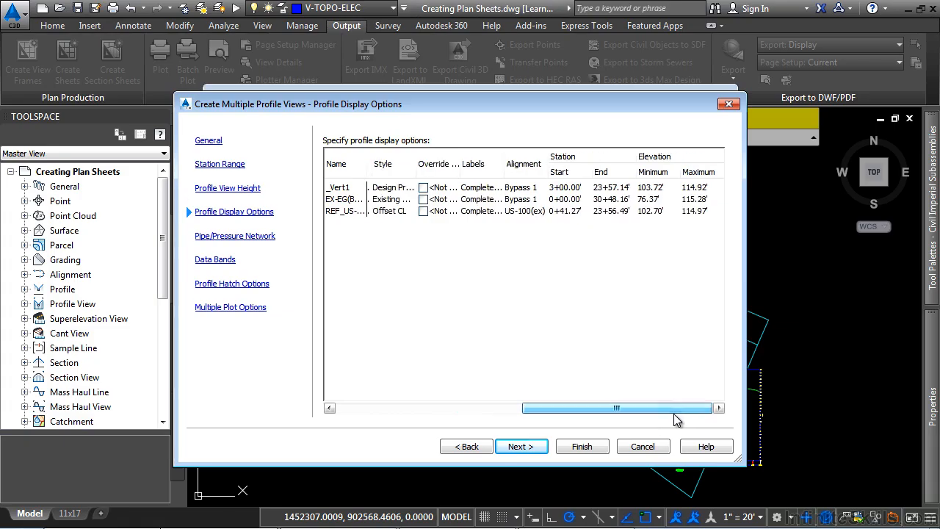
{"action": "left_click", "coordinate": [491, 189]}
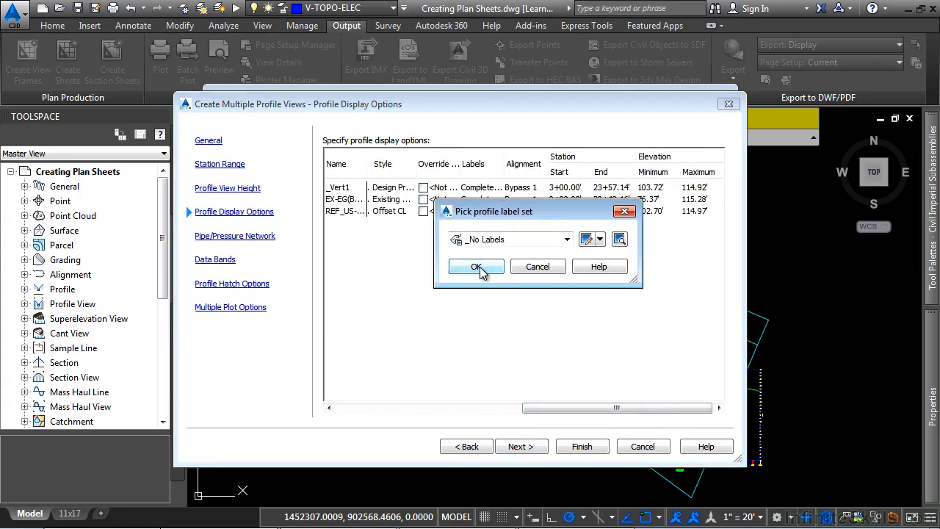
{"action": "left_click", "coordinate": [478, 268]}
{"action": "left_click", "coordinate": [485, 201]}
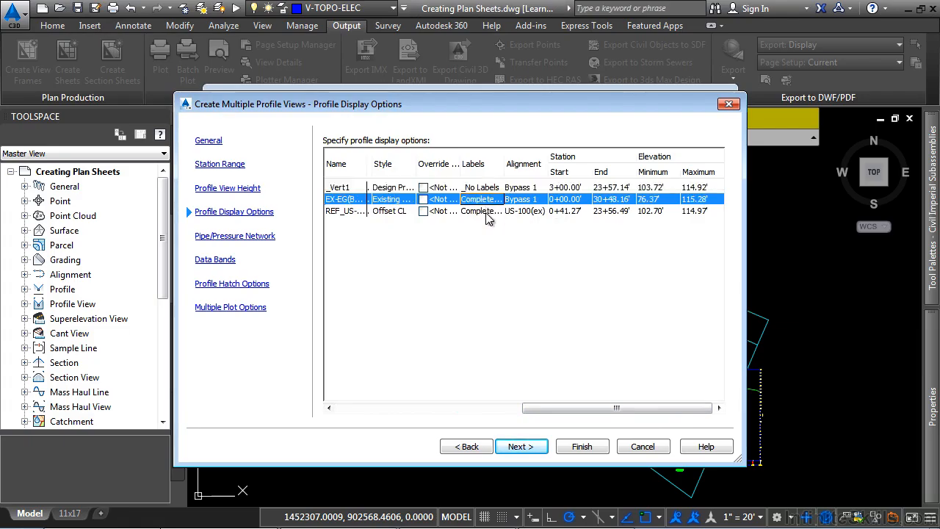
{"action": "left_click", "coordinate": [484, 208]}
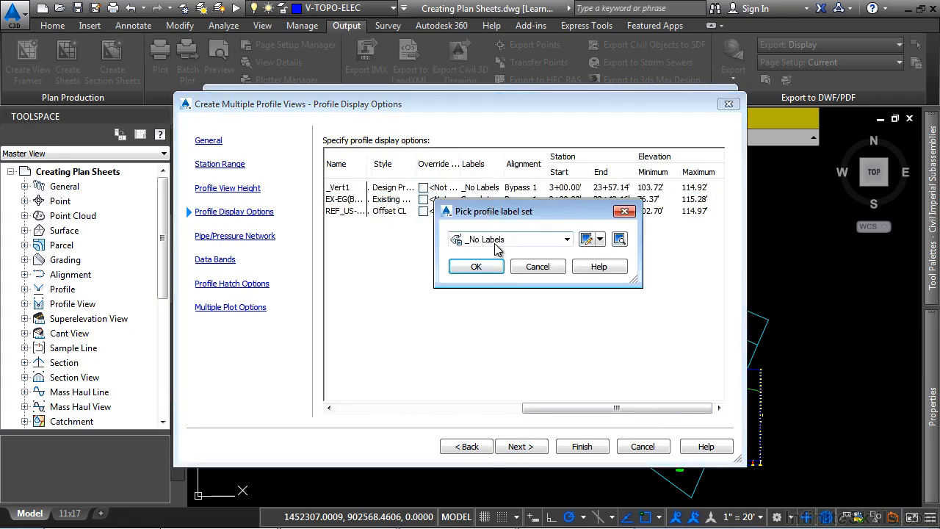
{"action": "left_click", "coordinate": [479, 267]}
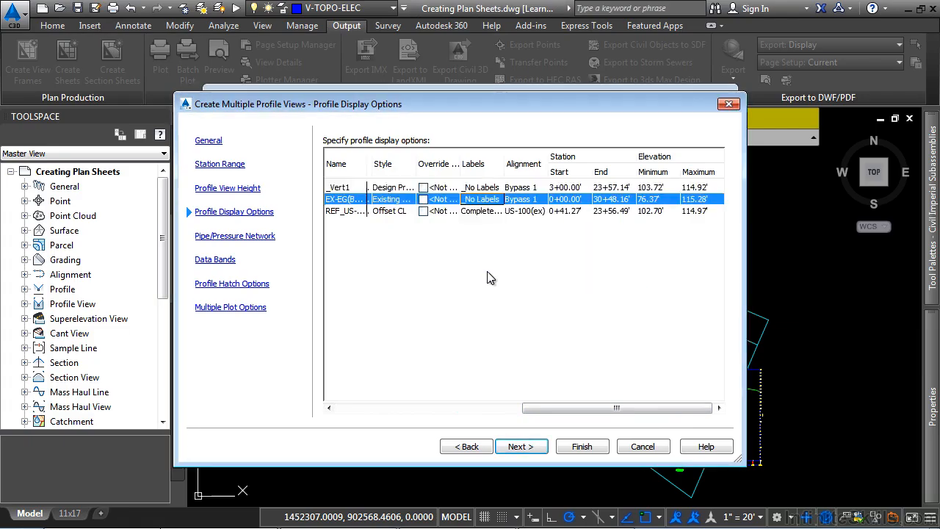
{"action": "left_click", "coordinate": [485, 213]}
{"action": "left_click", "coordinate": [486, 217]}
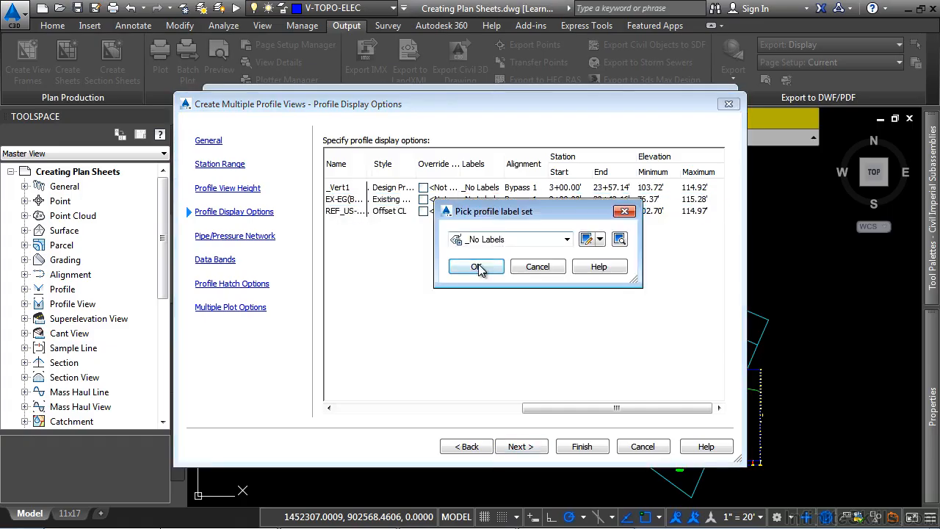
{"action": "left_click", "coordinate": [478, 266]}
Restore the Complete Label Set for the _Vert1 design profile and continue to the pipe network options.
{"action": "left_click", "coordinate": [486, 189]}
{"action": "left_click", "coordinate": [486, 189]}
{"action": "left_click", "coordinate": [507, 239]}
{"action": "left_click", "coordinate": [493, 265]}
{"action": "left_click", "coordinate": [493, 269]}
{"action": "left_click", "coordinate": [522, 447]}
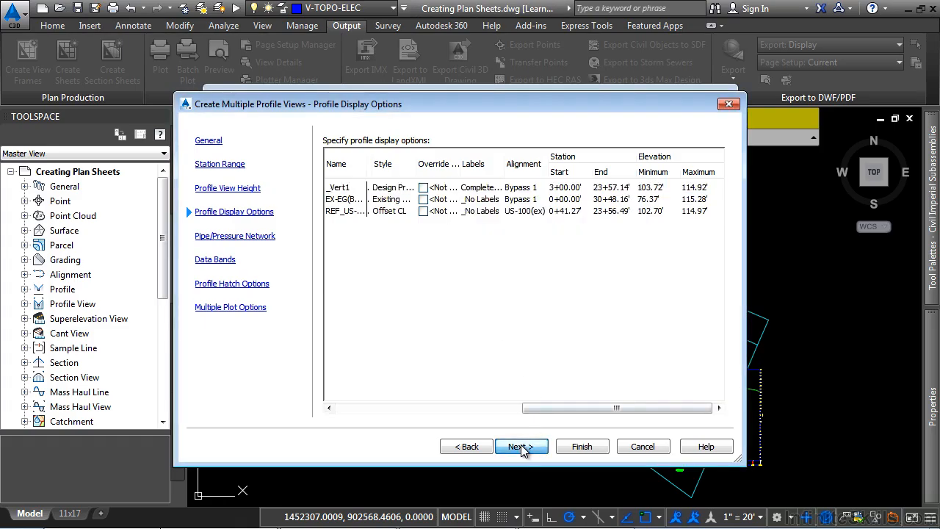
Draw only the STORM -1 pipe network in the profile views instead of Existing Storm Sewer, and finish the wizard.
{"action": "left_click", "coordinate": [549, 196]}
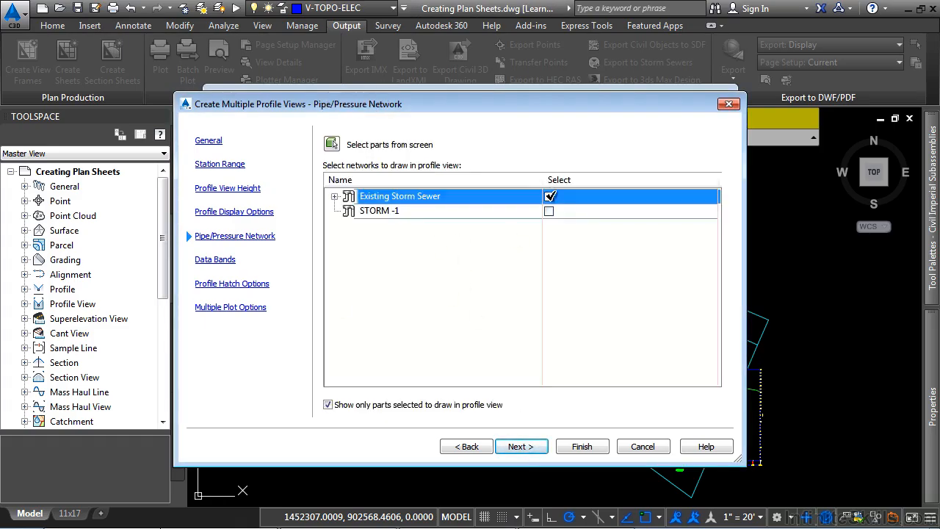
{"action": "left_click", "coordinate": [549, 210]}
{"action": "left_click", "coordinate": [334, 211]}
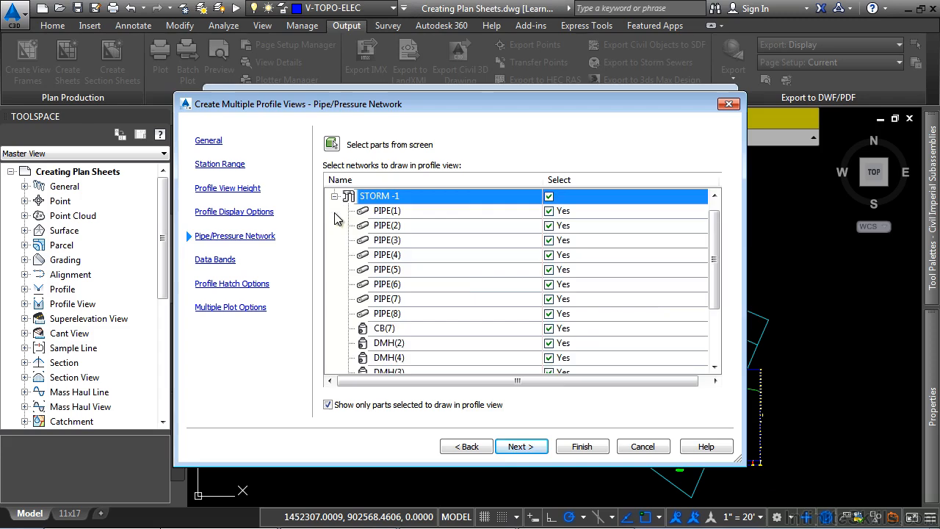
{"action": "left_click", "coordinate": [520, 449]}
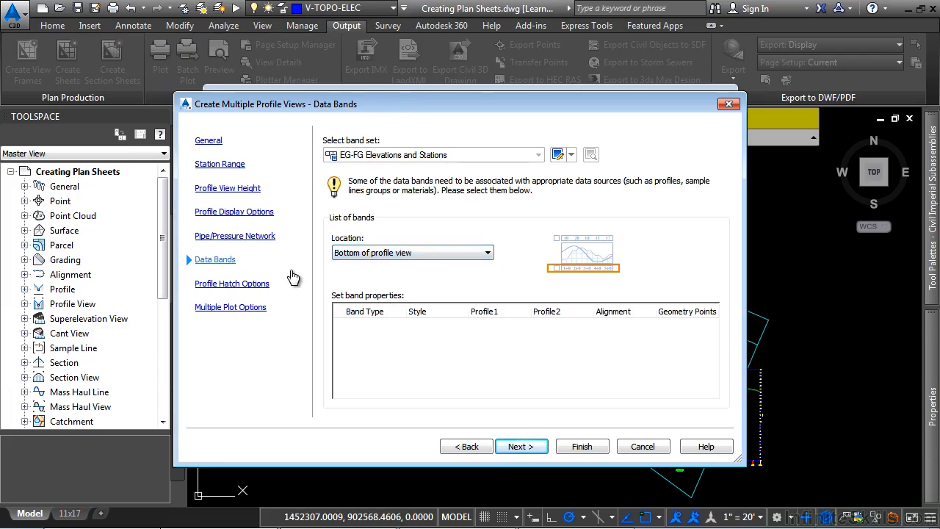
{"action": "left_click", "coordinate": [588, 446]}
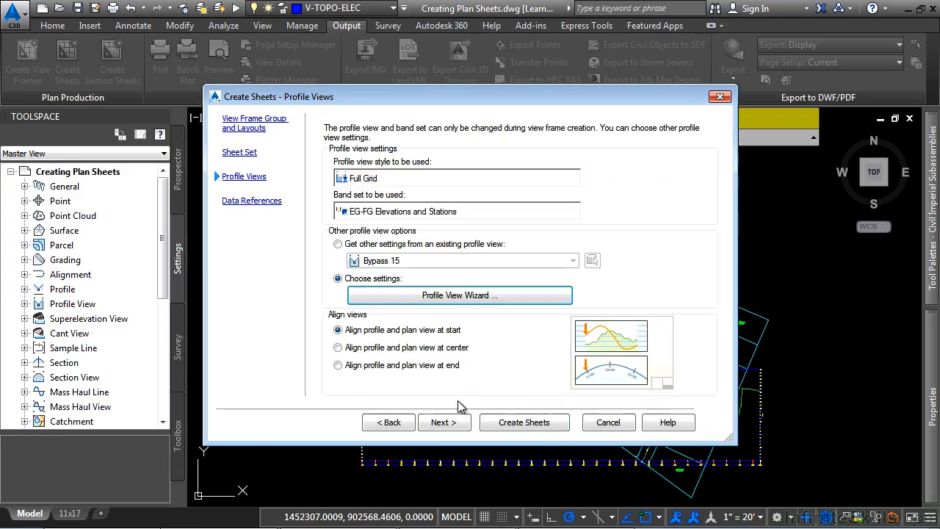
Reference the FG surface and all pipe networks in the sheets, without copying pipe or pressure network labels.
{"action": "left_click", "coordinate": [444, 422]}
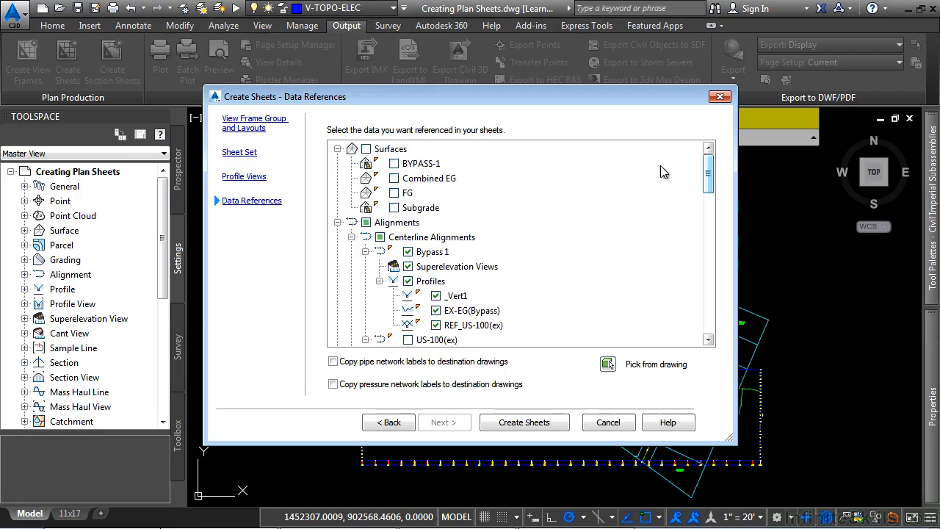
{"action": "left_click", "coordinate": [395, 192]}
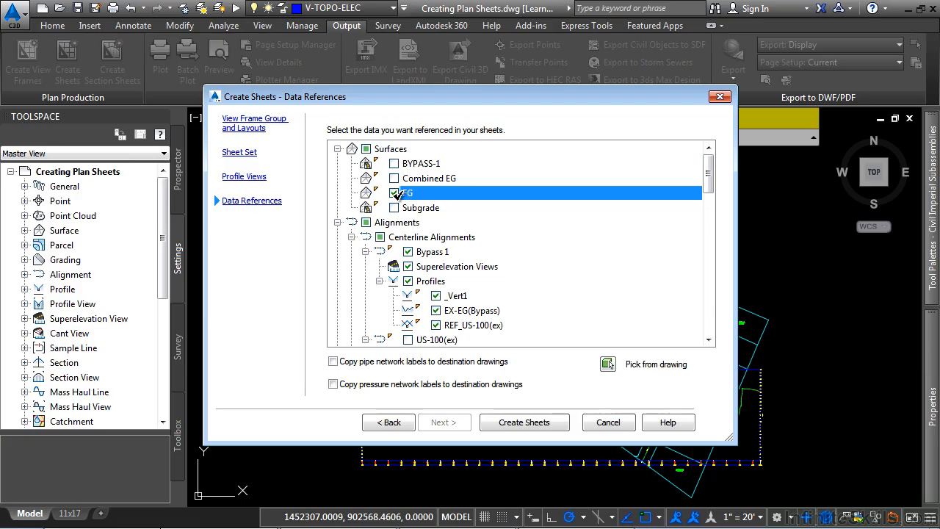
{"action": "left_click_drag", "start_coordinate": [709, 169], "coordinate": [706, 336]}
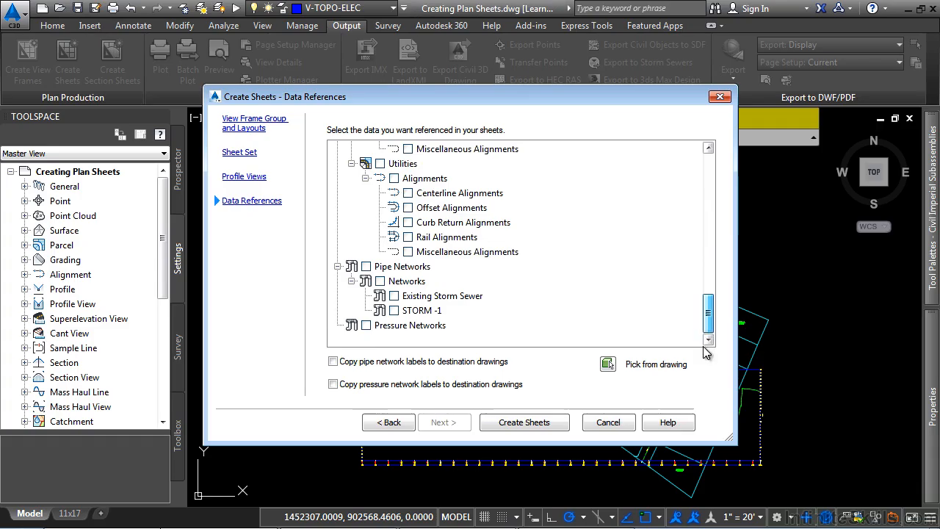
{"action": "left_click", "coordinate": [366, 266]}
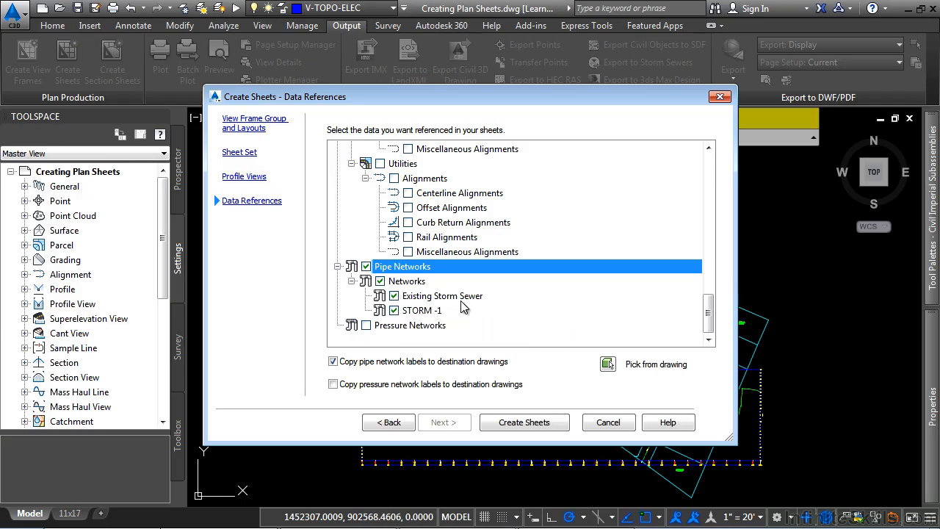
{"action": "left_click", "coordinate": [334, 384]}
{"action": "left_click", "coordinate": [334, 386]}
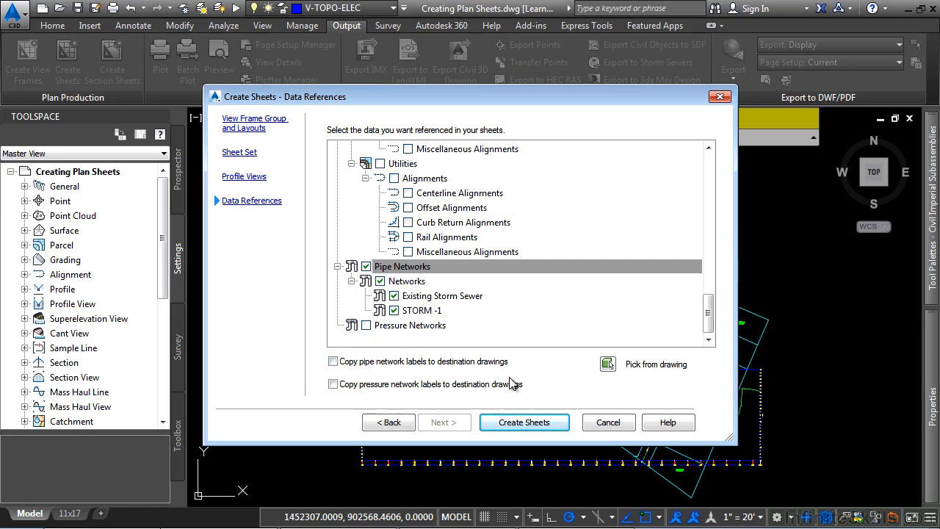
Create the sheets, allowing the drawing to be saved, and pick a profile view origin in open space above the alignment.
{"action": "left_click", "coordinate": [518, 424]}
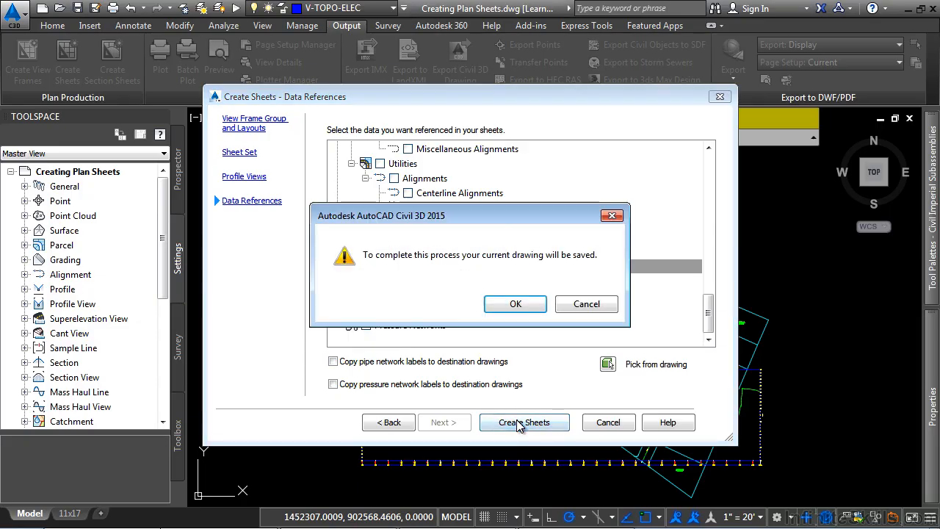
{"action": "left_click", "coordinate": [516, 304]}
{"action": "middle_click_drag", "start_coordinate": [588, 262], "coordinate": [501, 370]}
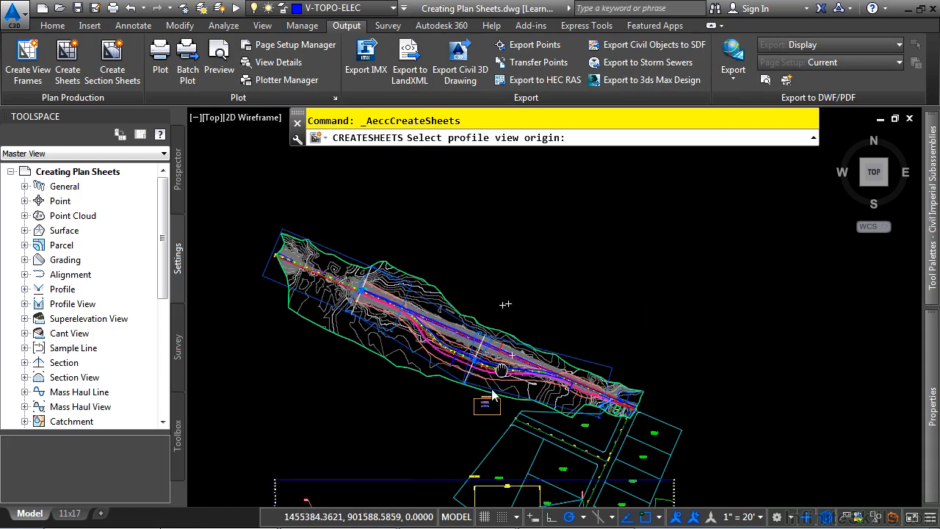
{"action": "scroll", "coordinate": [562, 309], "scroll_direction": "down", "scroll_amount": 2}
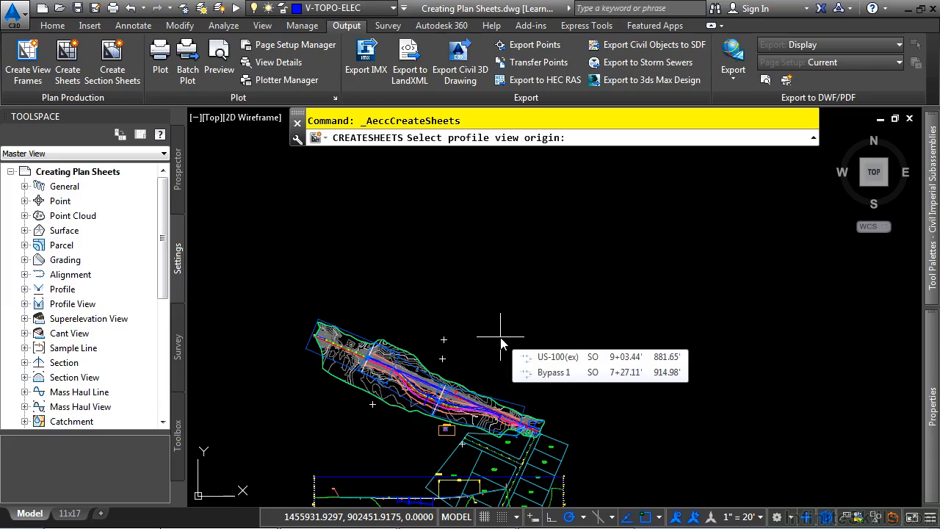
{"action": "scroll", "coordinate": [501, 339], "scroll_direction": "up", "scroll_amount": 2}
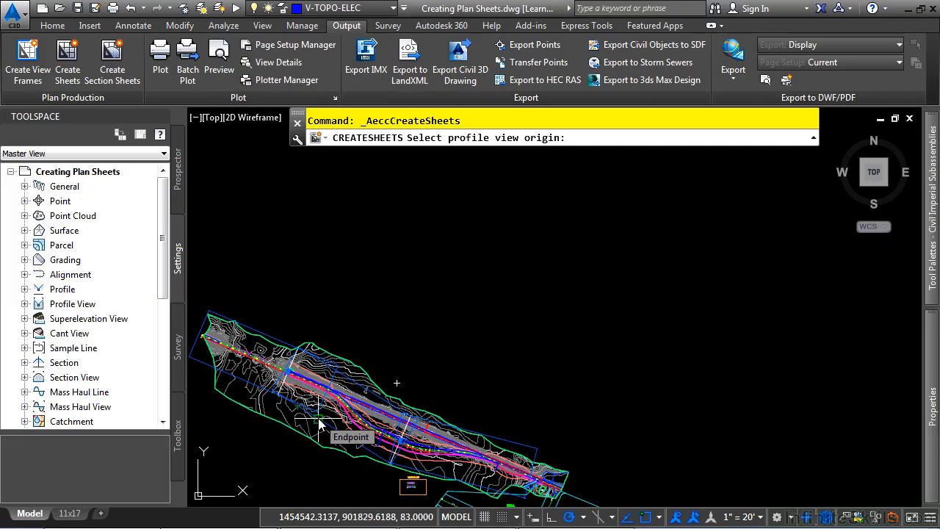
{"action": "left_click", "coordinate": [491, 246]}
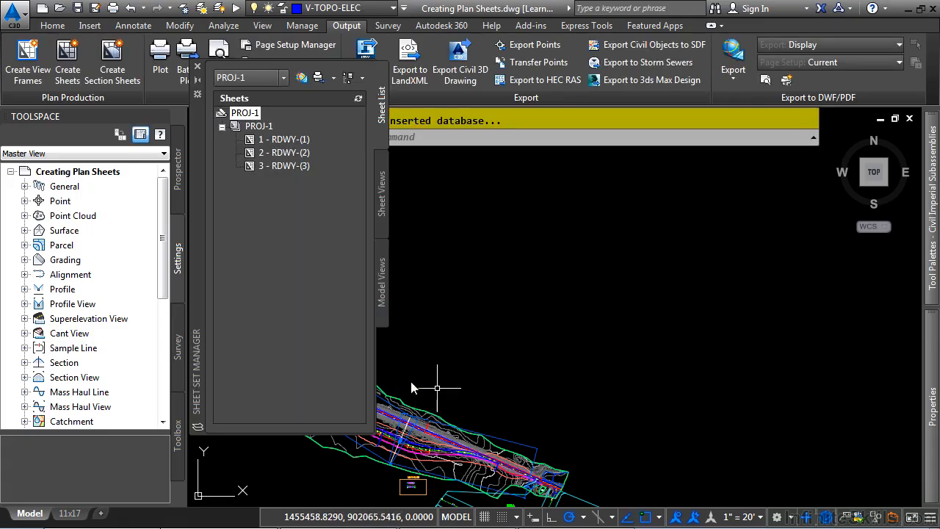
Inspect the new PROJ-1 sheets in the Sheet Set Manager, previewing sheet 1 - RDWY-(1).
{"action": "left_click_drag", "start_coordinate": [198, 170], "coordinate": [271, 180]}
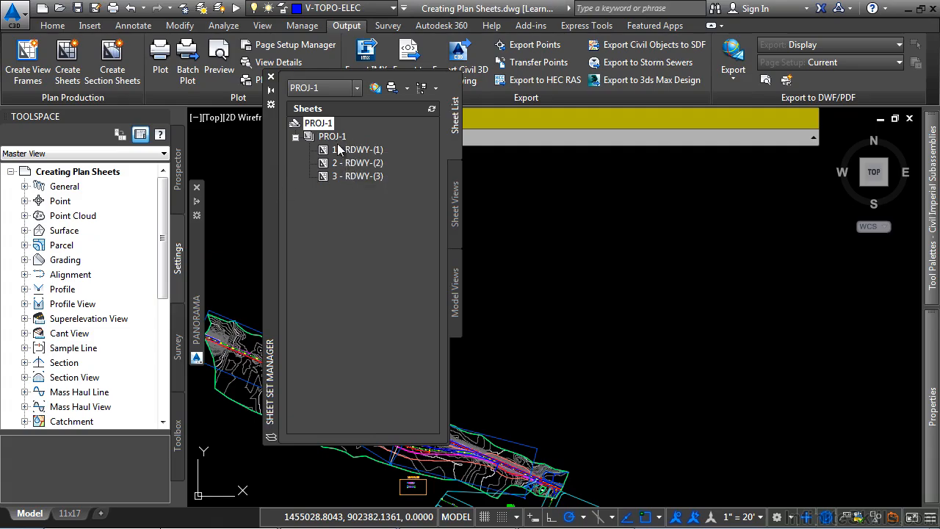
{"action": "left_click", "coordinate": [341, 88]}
{"action": "left_click", "coordinate": [343, 98]}
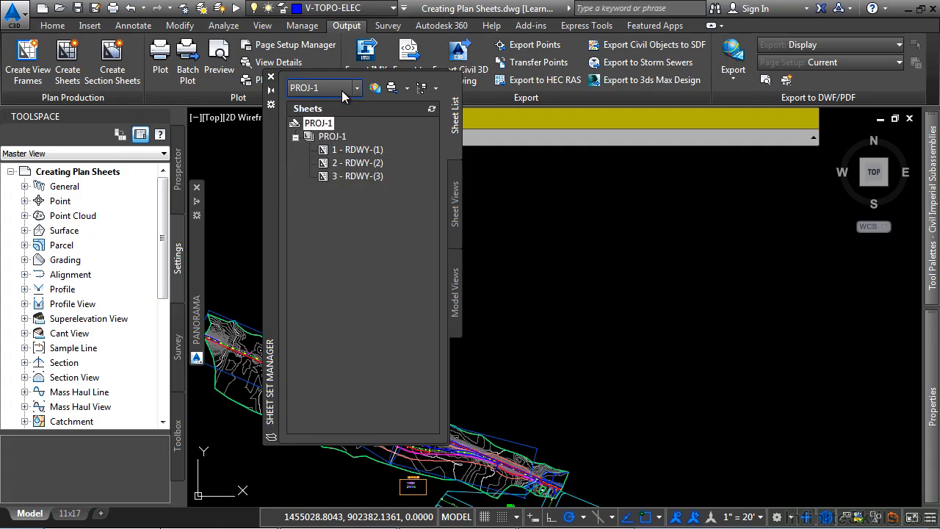
{"action": "left_click", "coordinate": [355, 160]}
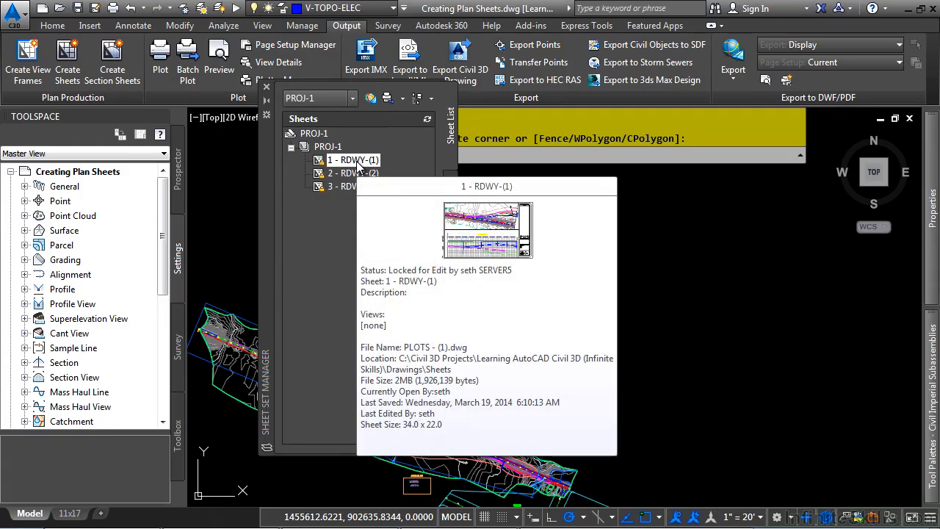
Open sheet 1 - RDWY-(1) and examine its plan and profile viewports.
{"action": "double_click", "coordinate": [358, 163]}
{"action": "middle_click_drag", "start_coordinate": [550, 435], "coordinate": [736, 396]}
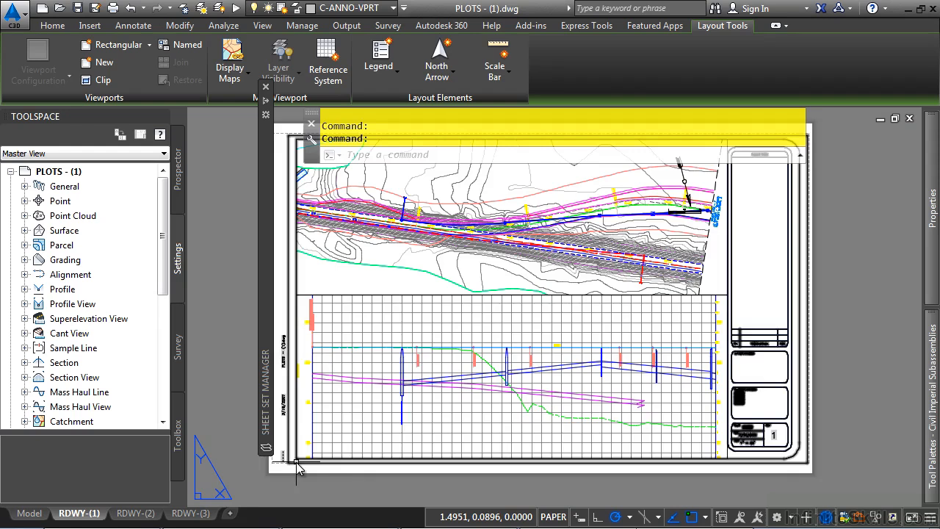
{"action": "middle_click_drag", "start_coordinate": [352, 465], "coordinate": [363, 416]}
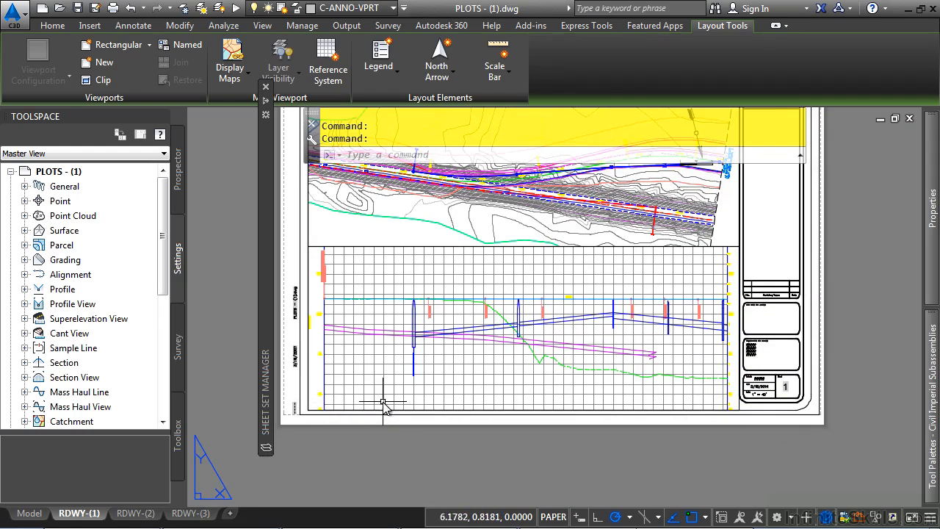
{"action": "middle_click_drag", "start_coordinate": [494, 218], "coordinate": [425, 321]}
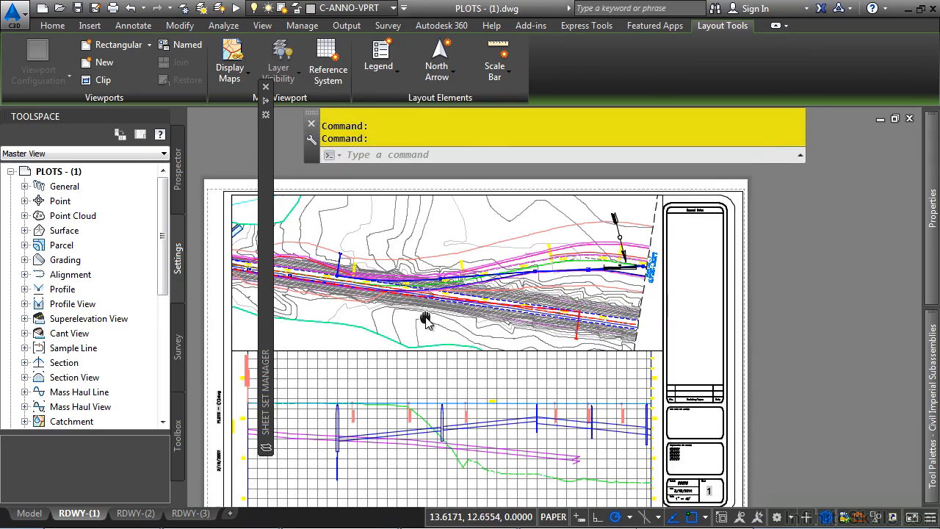
{"action": "middle_click_drag", "start_coordinate": [421, 357], "coordinate": [470, 305]}
Switch to model space and start Layer Freeze, picking objects around the assemblies to freeze their layers.
{"action": "left_click", "coordinate": [39, 518]}
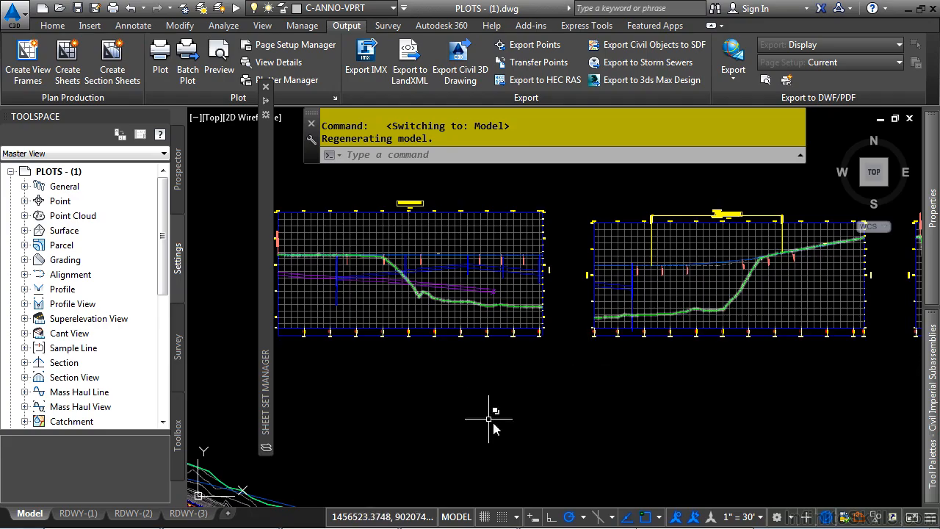
{"action": "middle_click", "coordinate": [517, 346]}
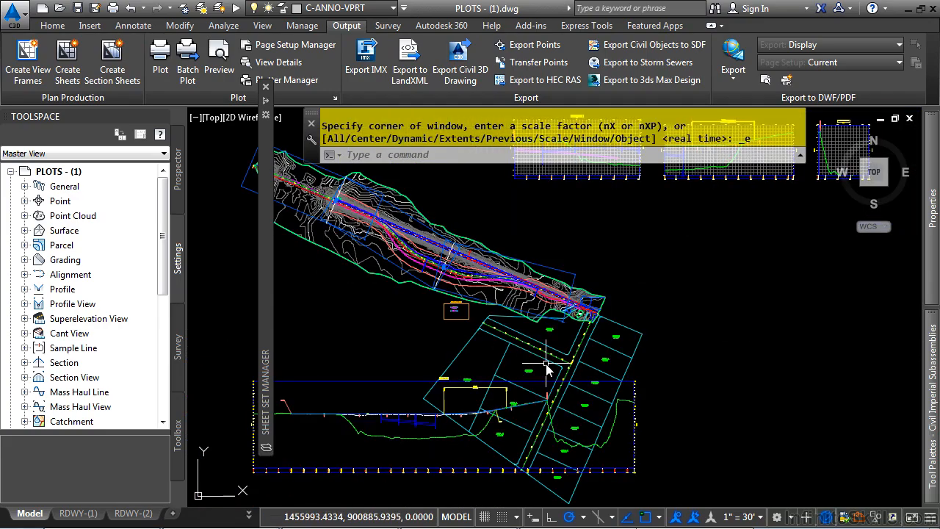
{"action": "middle_click_drag", "start_coordinate": [633, 203], "coordinate": [461, 393]}
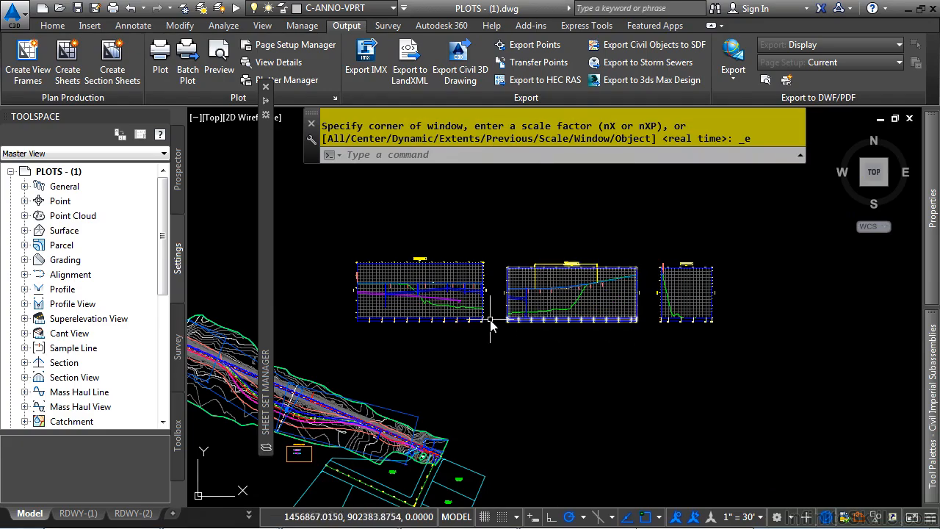
{"action": "mouse_move", "coordinate": [234, 320]}
{"action": "middle_mouse_down"}
{"action": "mouse_move", "coordinate": [235, 296]}
{"action": "mouse_move", "coordinate": [270, 249]}
{"action": "mouse_move", "coordinate": [386, 199]}
{"action": "middle_mouse_up"}
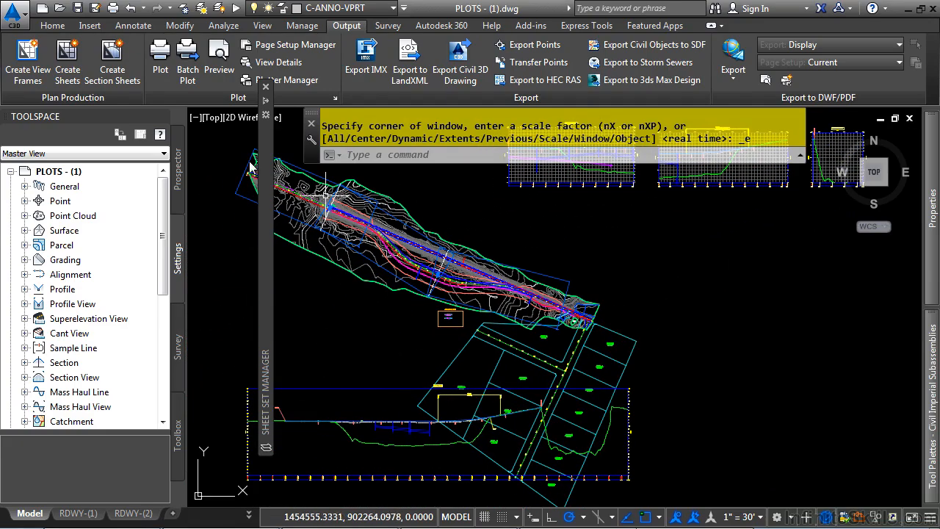
{"action": "left_click", "coordinate": [44, 26]}
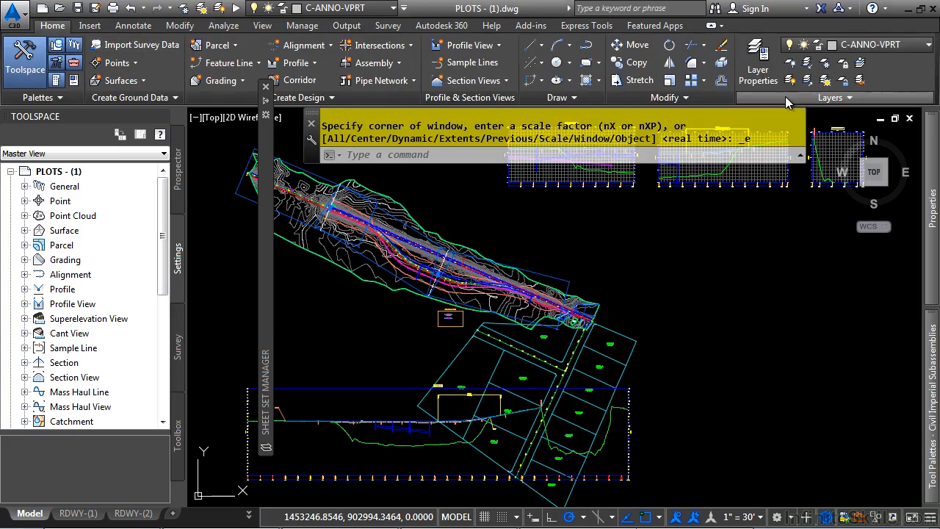
{"action": "left_click", "coordinate": [837, 61]}
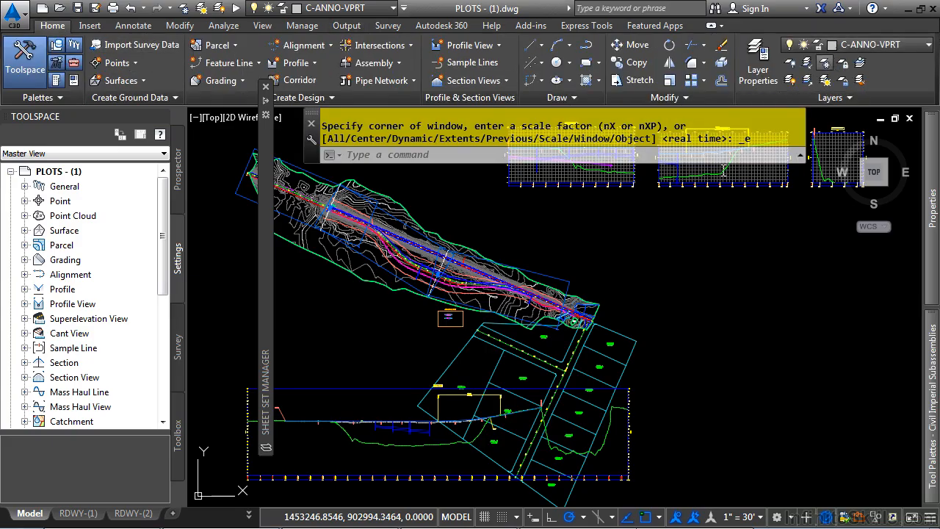
{"action": "left_click", "coordinate": [617, 345]}
{"action": "left_click", "coordinate": [594, 353]}
{"action": "left_click", "coordinate": [579, 360]}
{"action": "left_click", "coordinate": [574, 361]}
{"action": "left_click", "coordinate": [564, 365]}
{"action": "left_click", "coordinate": [557, 370]}
{"action": "left_click", "coordinate": [555, 370]}
{"action": "left_click", "coordinate": [562, 371]}
{"action": "left_click", "coordinate": [563, 371]}
Freeze the C-ROAD-ASSM layer by picking an assembly, then exit Layer Freeze.
{"action": "scroll", "coordinate": [456, 325], "scroll_direction": "up", "scroll_amount": 4}
{"action": "left_click", "coordinate": [446, 291]}
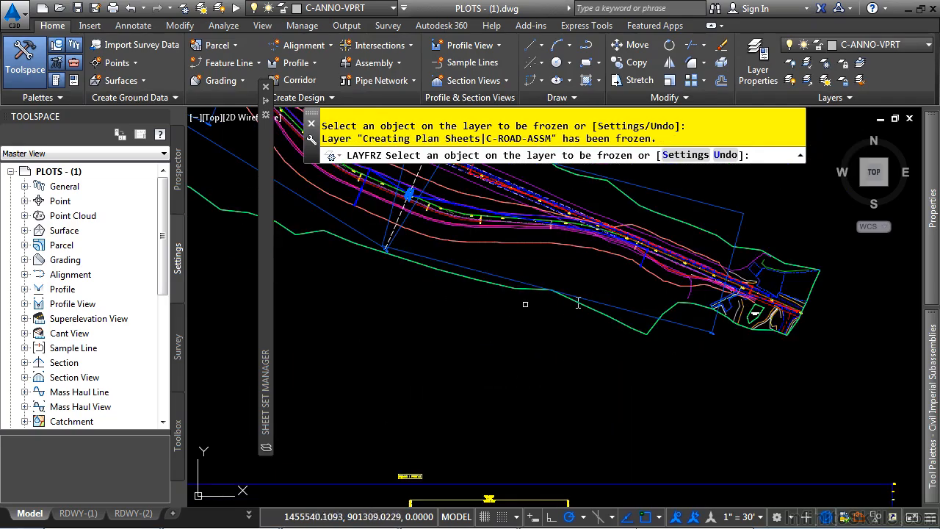
{"action": "scroll", "coordinate": [598, 296], "scroll_direction": "down", "scroll_amount": 4}
{"action": "middle_click_drag", "start_coordinate": [691, 254], "coordinate": [527, 432]}
{"action": "scroll", "coordinate": [482, 327], "scroll_direction": "up", "scroll_amount": 2}
{"action": "scroll", "coordinate": [482, 328], "scroll_direction": "up", "scroll_amount": 2}
{"action": "key", "text": "Escape"}
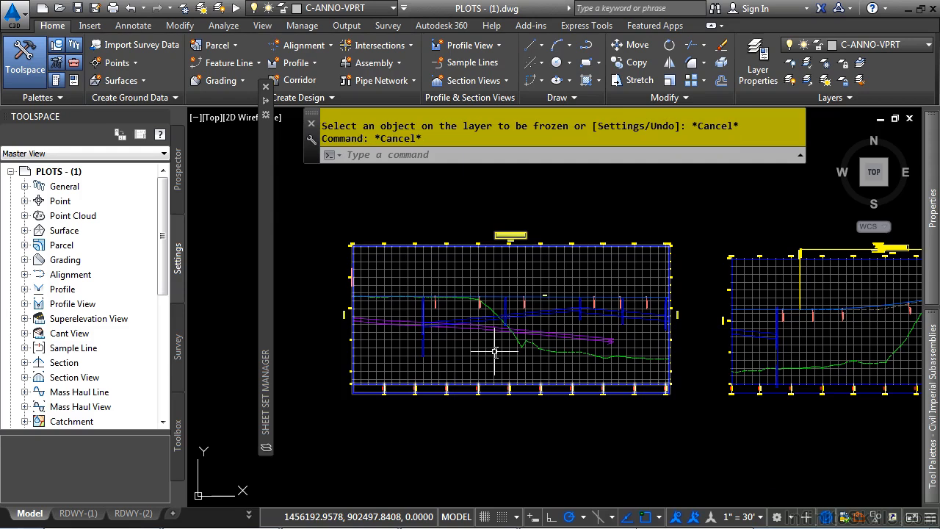
Set the Bypass 14 profile view's user-specified minimum elevation to 85.
{"action": "scroll", "coordinate": [491, 351], "scroll_direction": "up", "scroll_amount": 2}
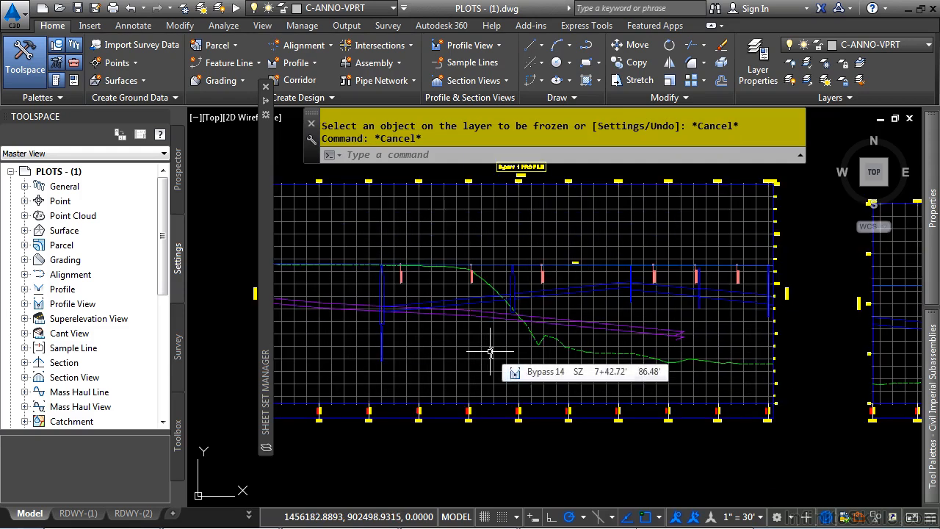
{"action": "left_click", "coordinate": [454, 365]}
{"action": "left_click", "coordinate": [473, 370]}
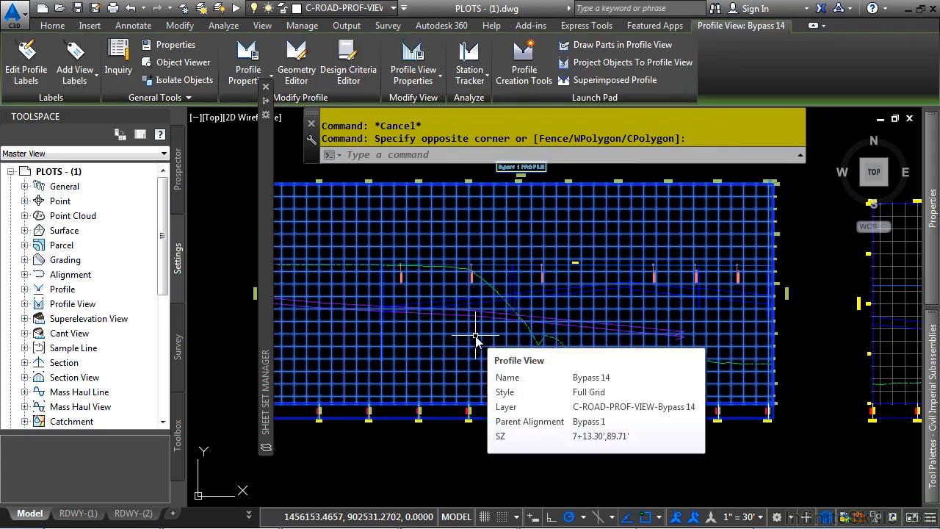
{"action": "left_click", "coordinate": [412, 60]}
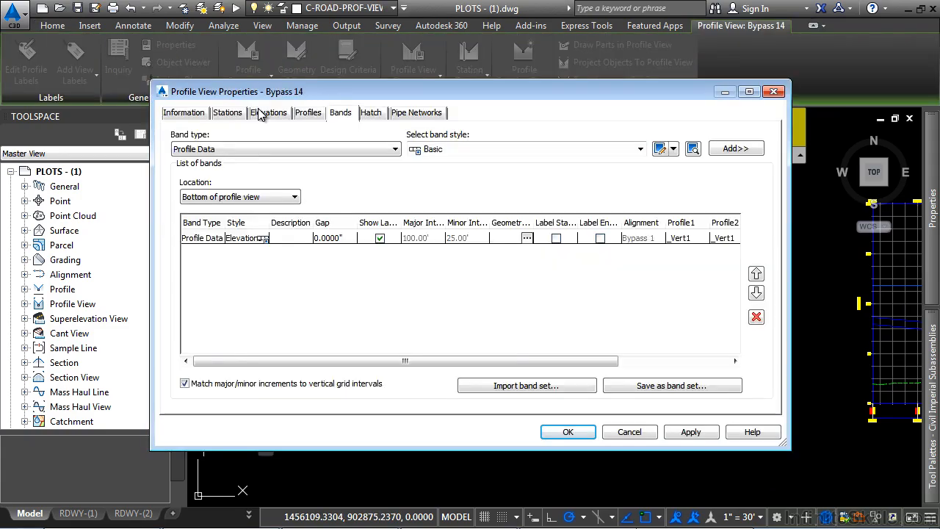
{"action": "left_click", "coordinate": [264, 112]}
{"action": "left_click_drag", "start_coordinate": [359, 198], "coordinate": [253, 199]}
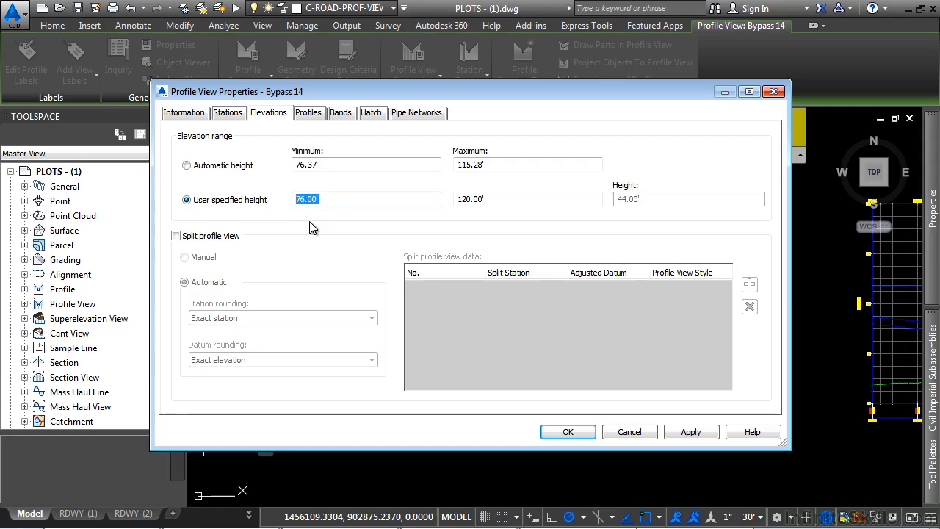
{"action": "type", "text": "85"}
{"action": "left_click", "coordinate": [568, 432]}
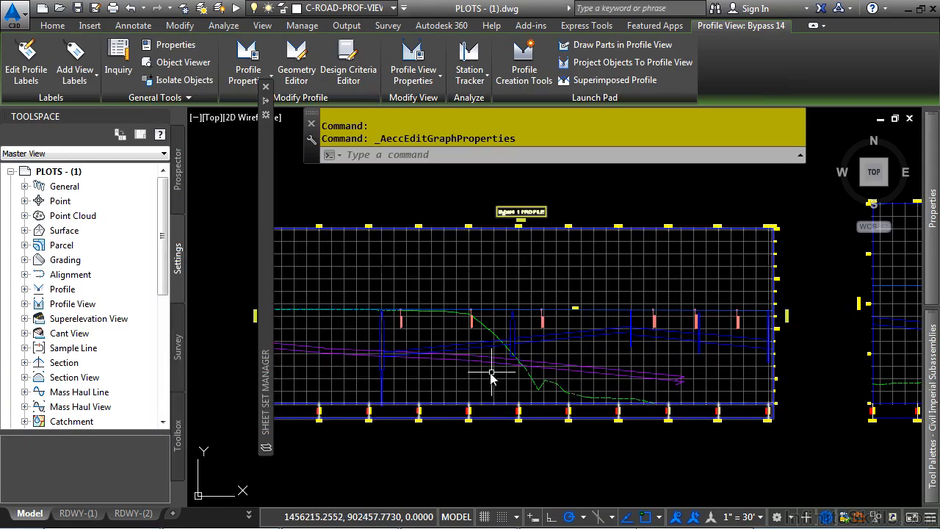
Regenerate the whole drawing with REGENALL.
{"action": "key", "text": "Escape"}
{"action": "type", "text": "rea"}
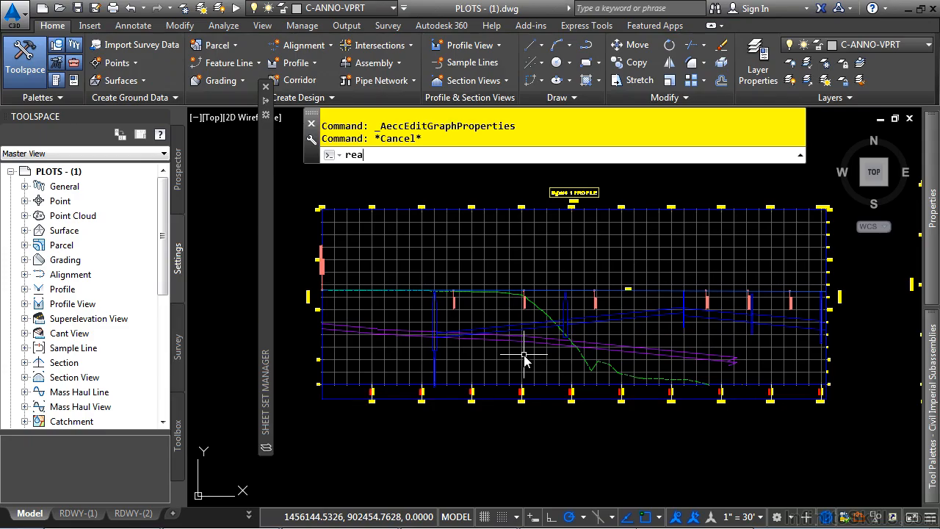
{"action": "key", "text": "Return"}
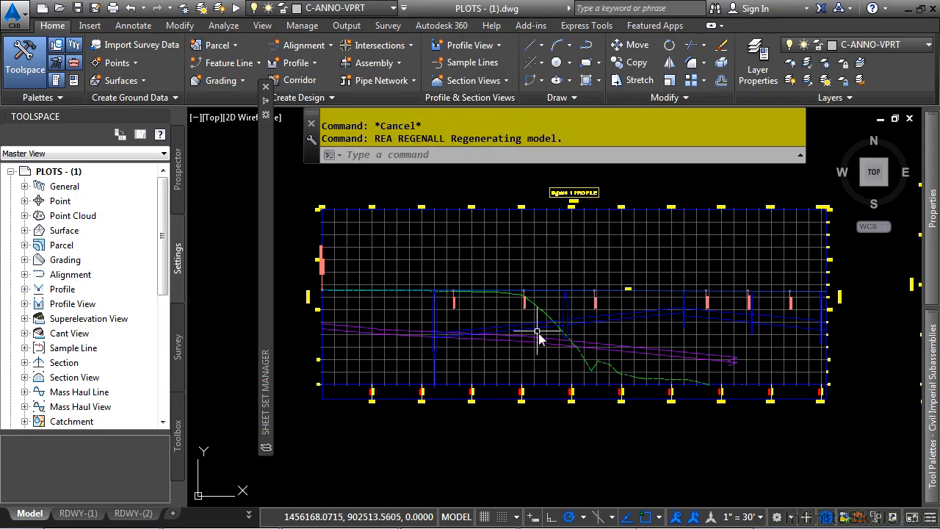
Move the grade break station label at the profile's start to a new position above the ground line.
{"action": "scroll", "coordinate": [399, 334], "scroll_direction": "up", "scroll_amount": 2}
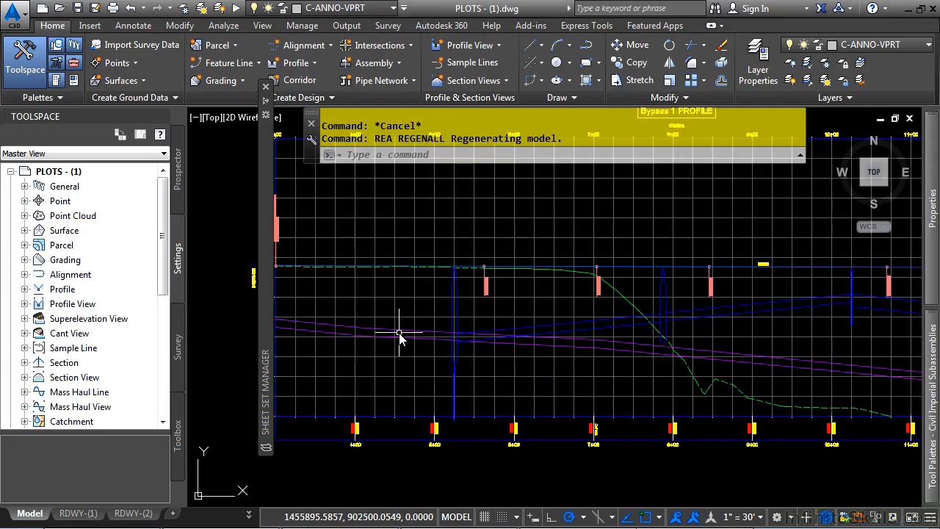
{"action": "middle_click_drag", "start_coordinate": [399, 333], "coordinate": [453, 380]}
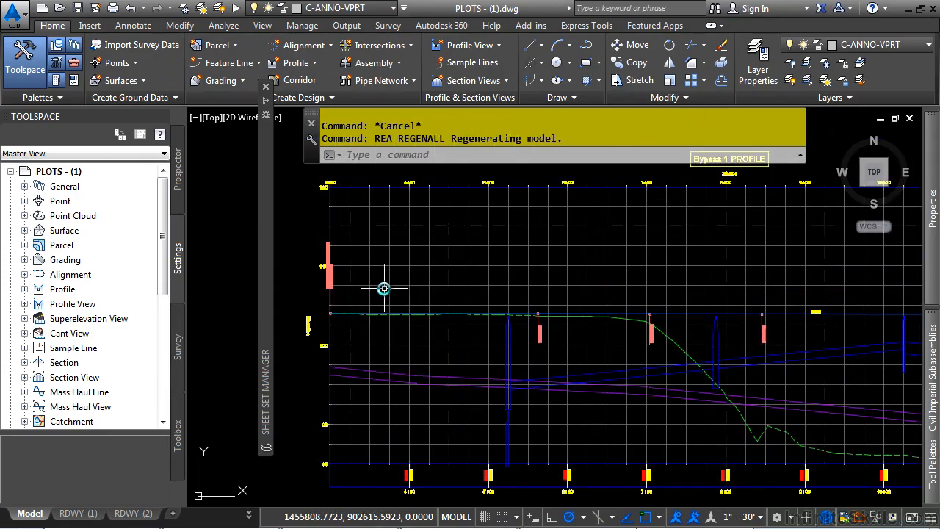
{"action": "left_click", "coordinate": [332, 274]}
{"action": "left_click", "coordinate": [413, 309]}
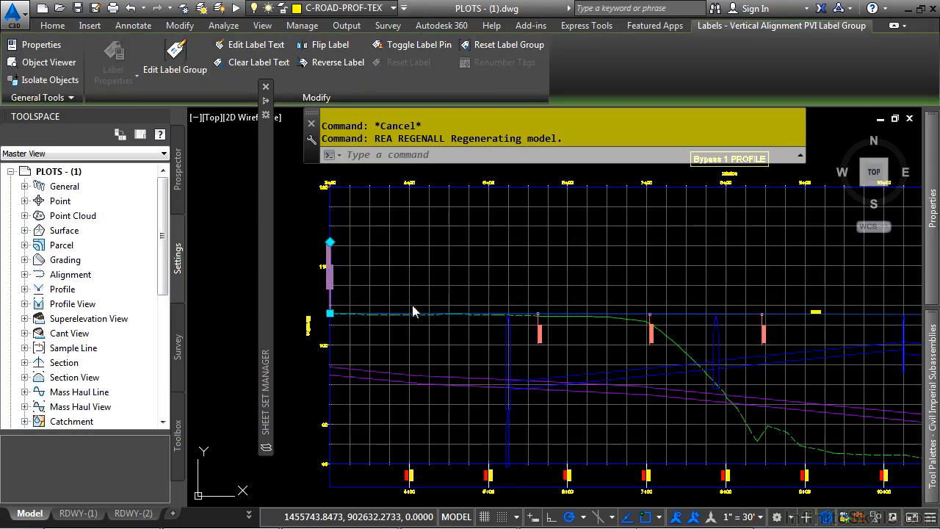
{"action": "left_click", "coordinate": [329, 315]}
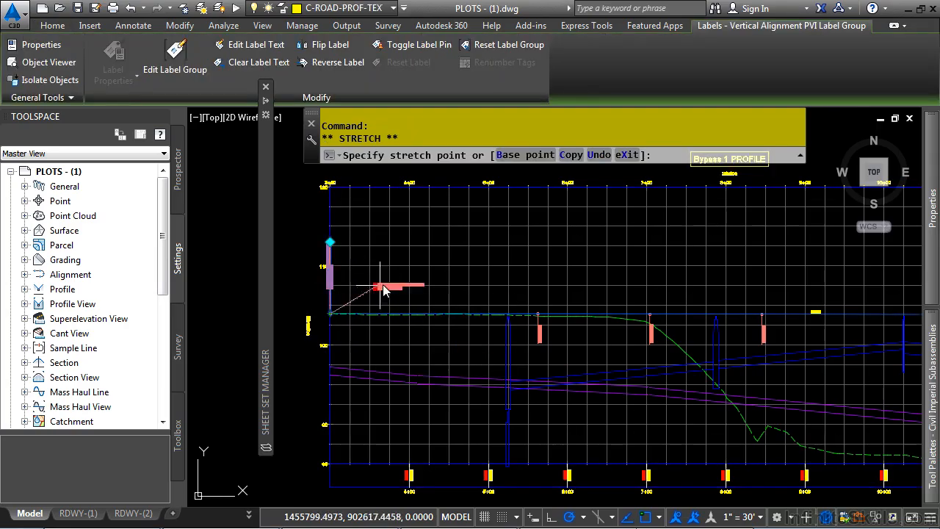
{"action": "scroll", "coordinate": [380, 266], "scroll_direction": "up", "scroll_amount": 3}
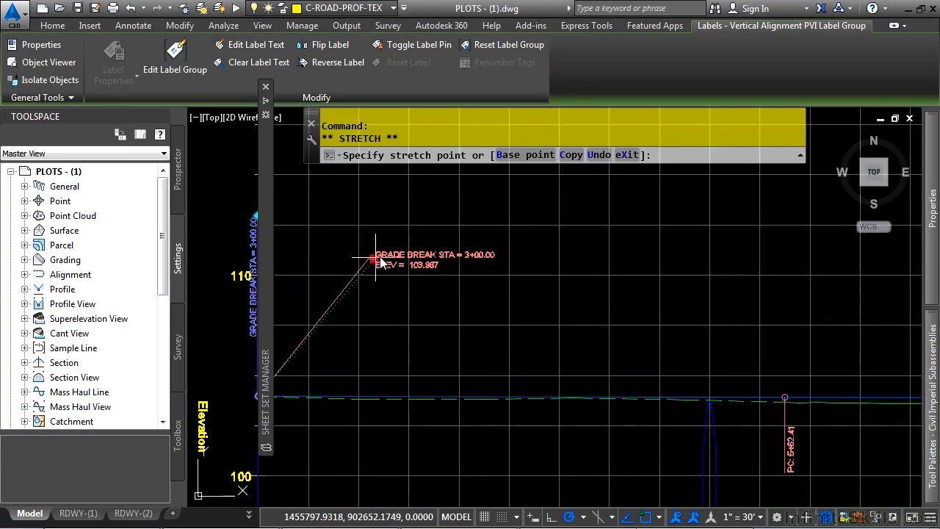
{"action": "left_click", "coordinate": [382, 252]}
{"action": "key", "text": "Escape"}
Switch to the RDWY-(1) layout and examine the updated profile viewport.
{"action": "middle_click", "coordinate": [596, 371]}
{"action": "middle_click", "coordinate": [595, 371]}
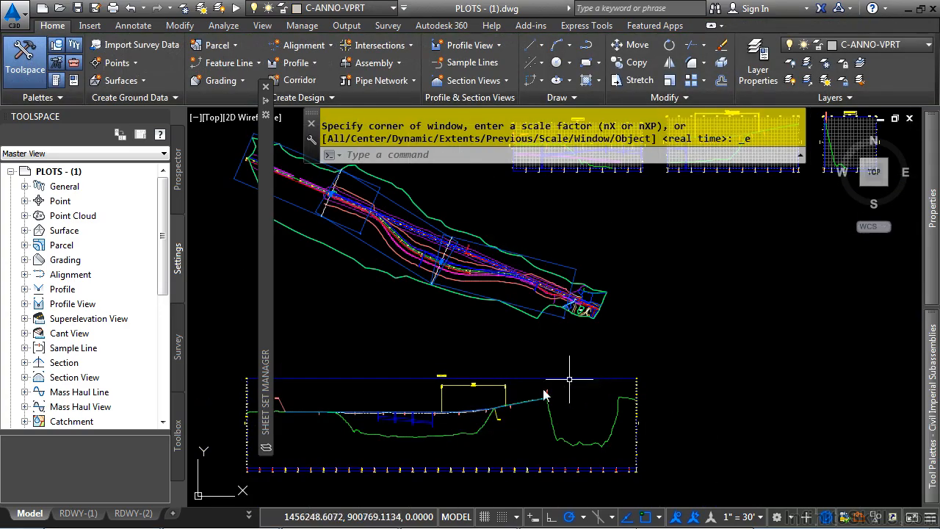
{"action": "left_click", "coordinate": [78, 513]}
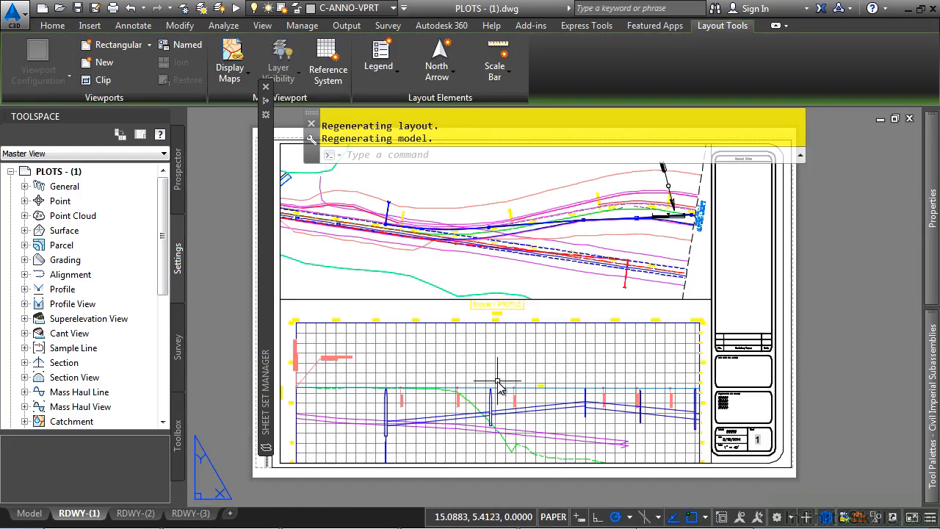
{"action": "double_click", "coordinate": [498, 381]}
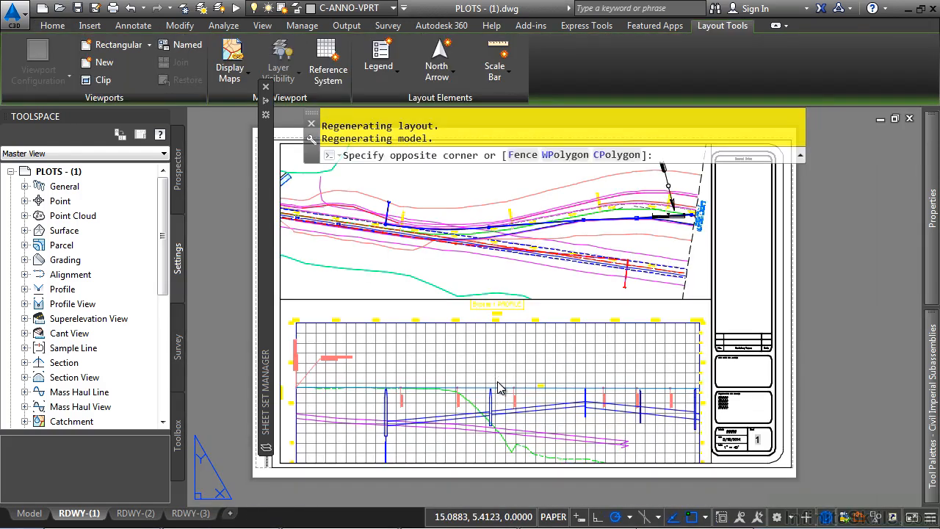
{"action": "middle_click_drag", "start_coordinate": [497, 381], "coordinate": [592, 347]}
{"action": "scroll", "coordinate": [592, 348], "scroll_direction": "up", "scroll_amount": 2}
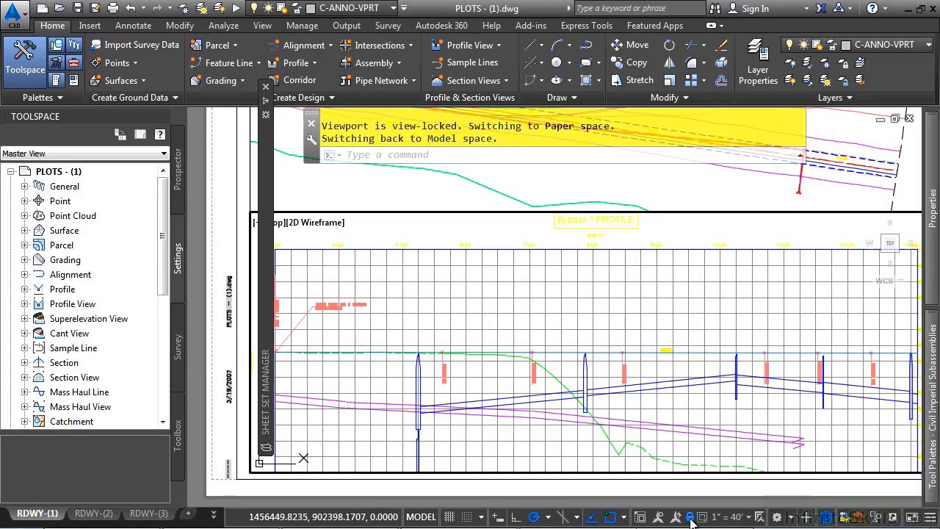
{"action": "middle_click_drag", "start_coordinate": [673, 420], "coordinate": [660, 400]}
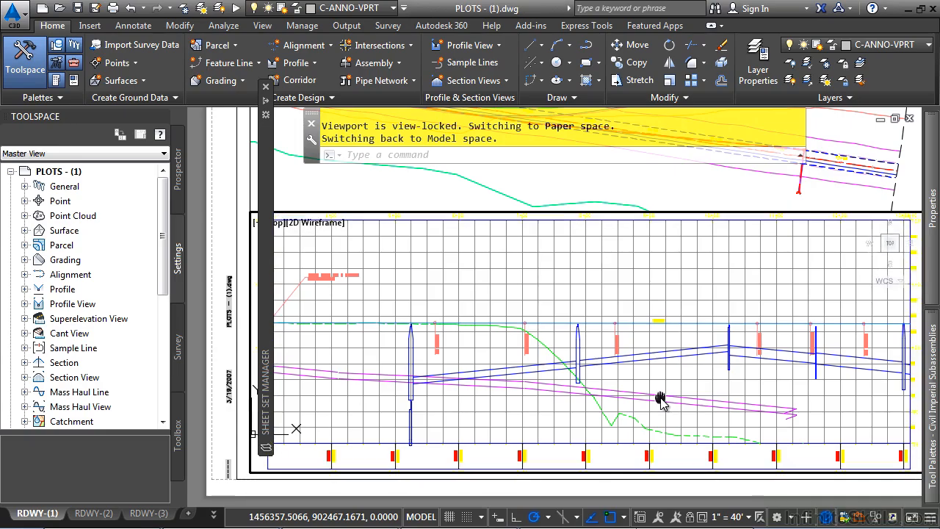